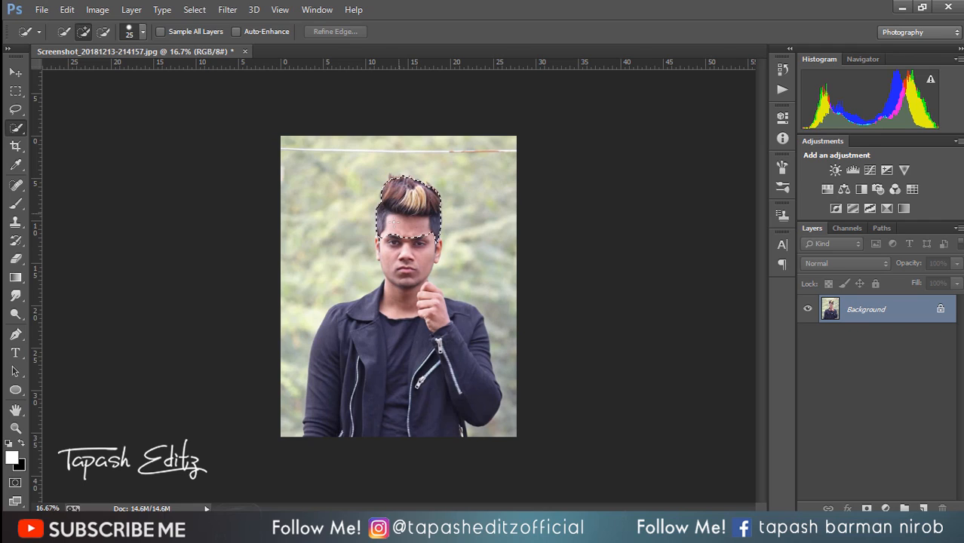
Step: Extend the quick selection from the man's hair over his face, black jacket, shirt and raised hand
{"action": "left_click_drag", "start_coordinate": [384, 344], "coordinate": [339, 377]}
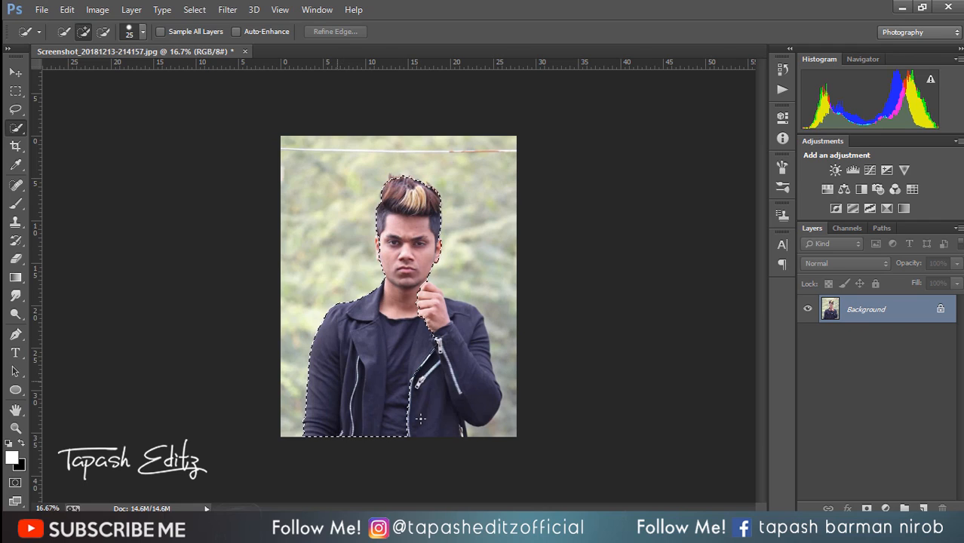
{"action": "mouse_move", "coordinate": [421, 419]}
{"action": "left_mouse_down"}
{"action": "mouse_move", "coordinate": [458, 391]}
{"action": "mouse_move", "coordinate": [430, 389]}
{"action": "left_mouse_up"}
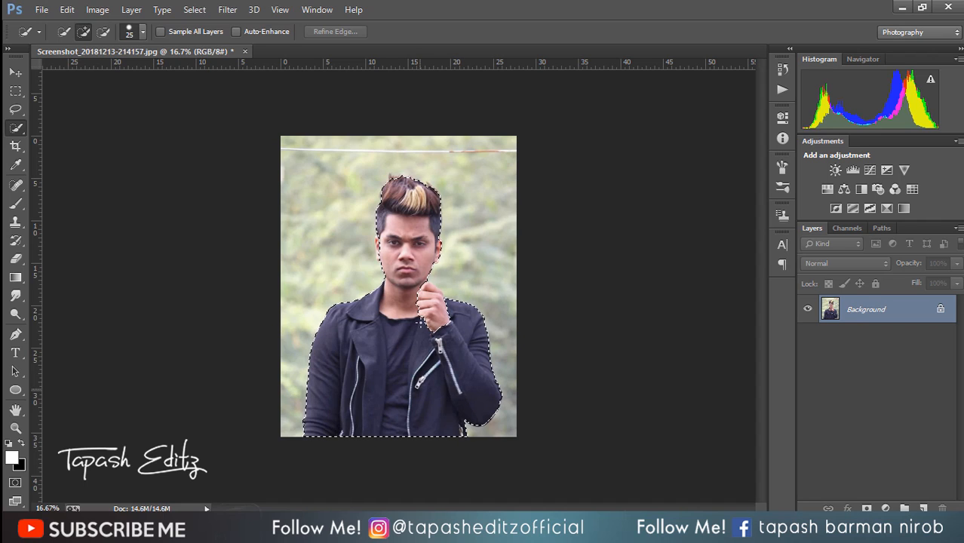
{"action": "mouse_move", "coordinate": [433, 290]}
{"action": "left_mouse_down"}
{"action": "mouse_move", "coordinate": [433, 301]}
{"action": "mouse_move", "coordinate": [417, 296]}
{"action": "left_mouse_up"}
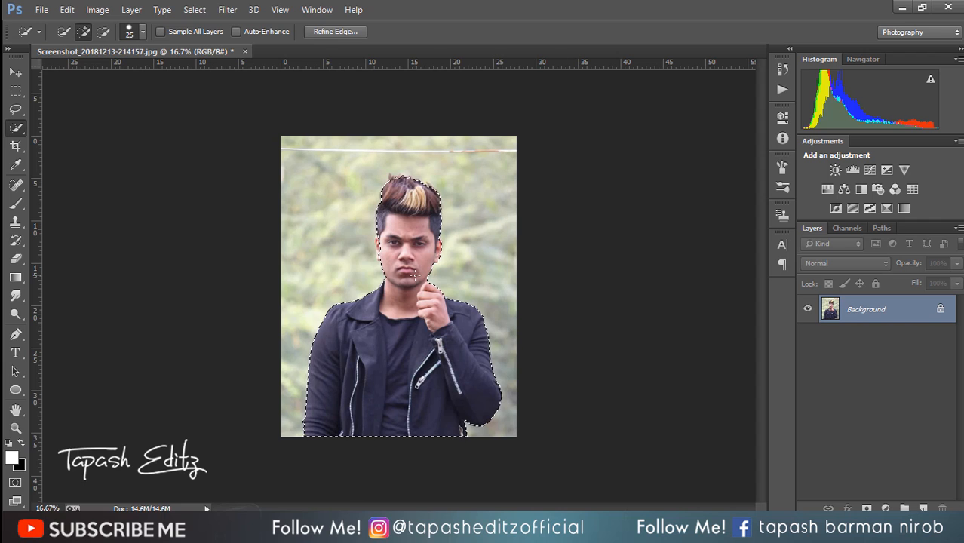
Step: Set the Quick Selection brush size to 45 px and add the man's missed ear edge to the selection
{"action": "key", "text": "ctrl+plus"}
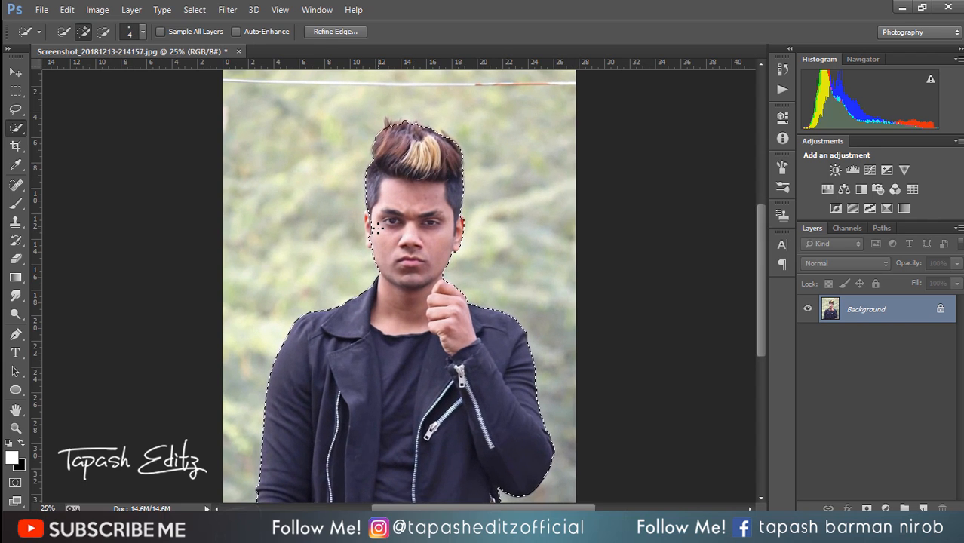
{"action": "key", "text": "p"}
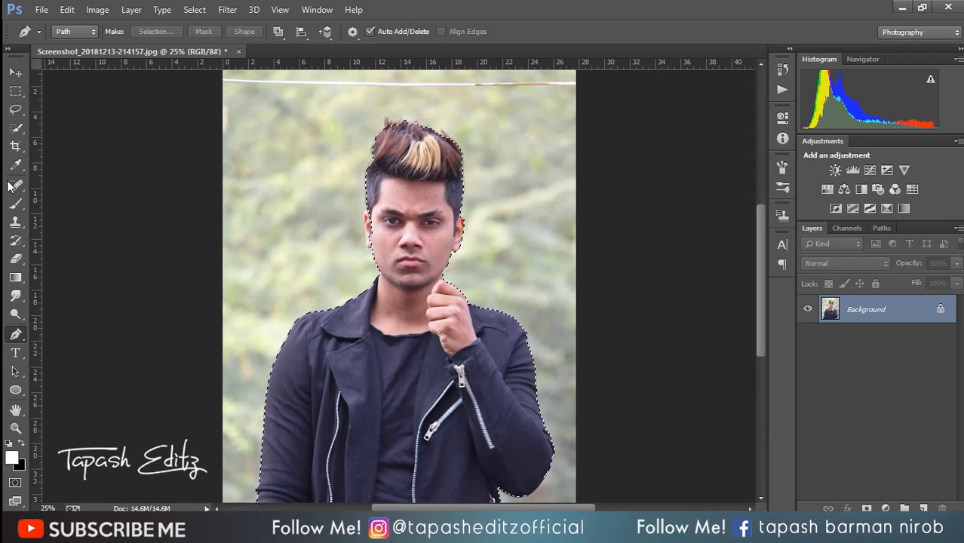
{"action": "left_click", "coordinate": [15, 204]}
{"action": "left_click", "coordinate": [13, 130]}
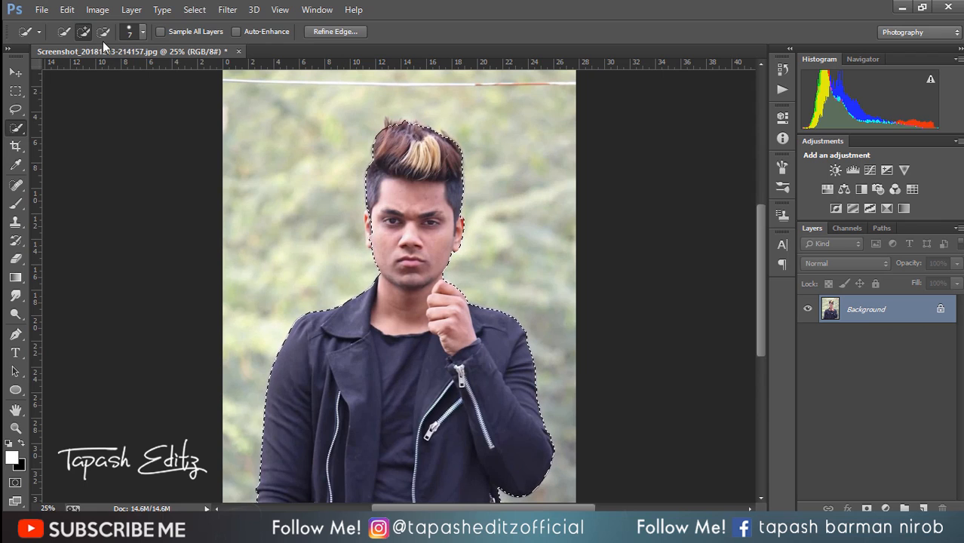
{"action": "left_click", "coordinate": [140, 34]}
{"action": "left_click_drag", "start_coordinate": [85, 73], "coordinate": [95, 73]}
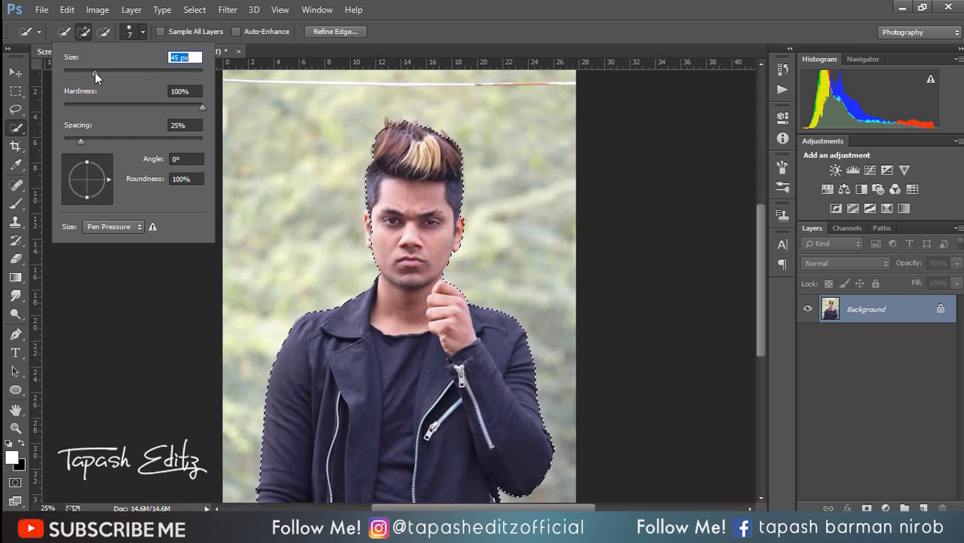
{"action": "left_click", "coordinate": [370, 221]}
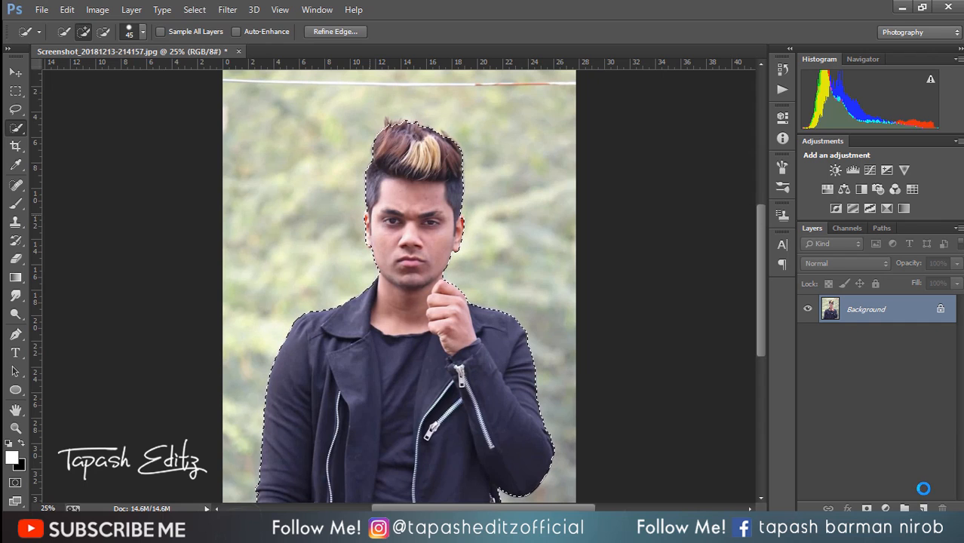
Step: Mask out the background around the selected man and apply the layer mask permanently
{"action": "left_click", "coordinate": [867, 509]}
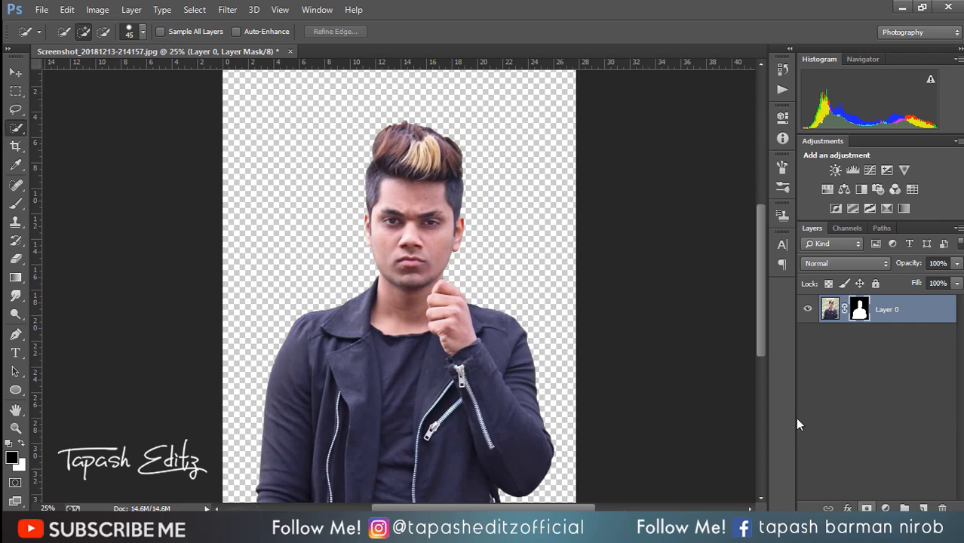
{"action": "right_click", "coordinate": [860, 310]}
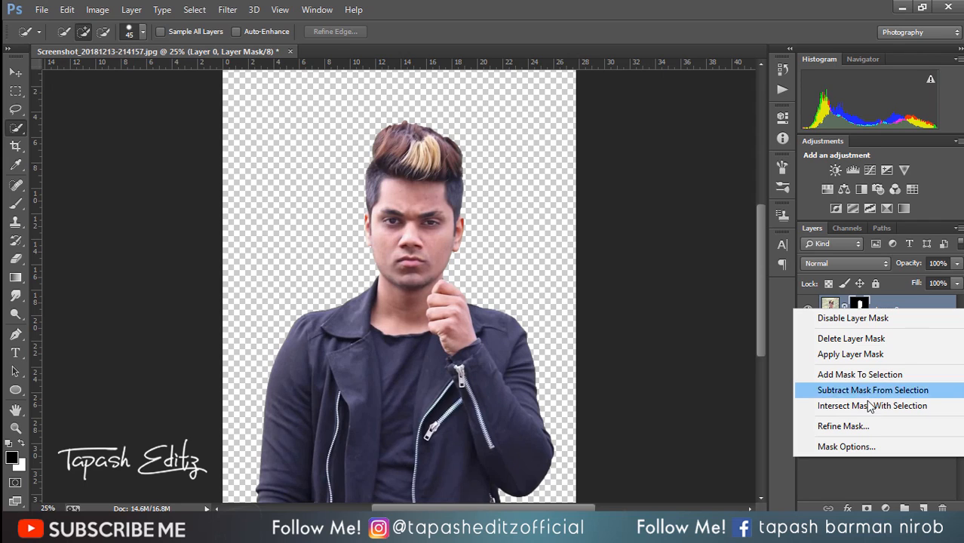
{"action": "left_click", "coordinate": [855, 354]}
Step: Place the hairs-4rose image as an embedded object and fit it over the man's existing hair
{"action": "left_click", "coordinate": [36, 9]}
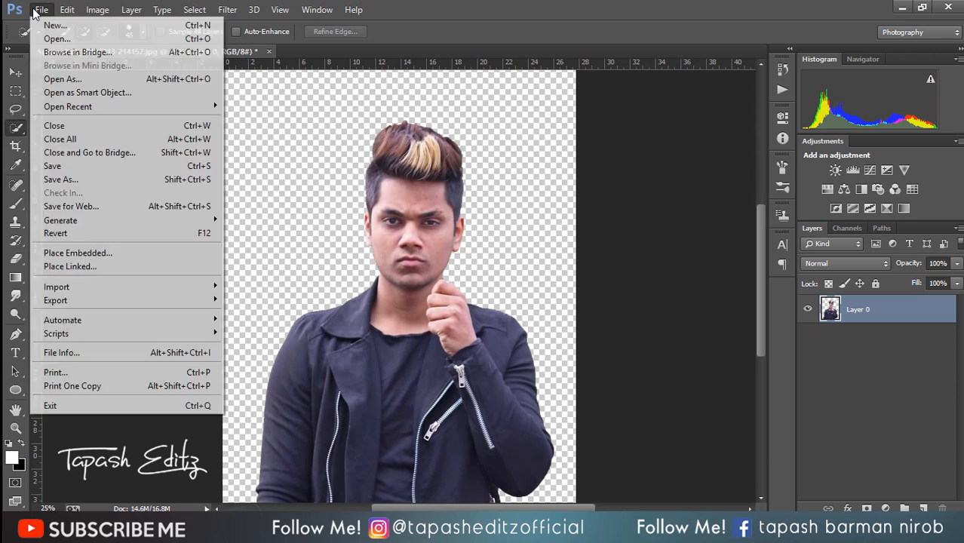
{"action": "left_click", "coordinate": [115, 252]}
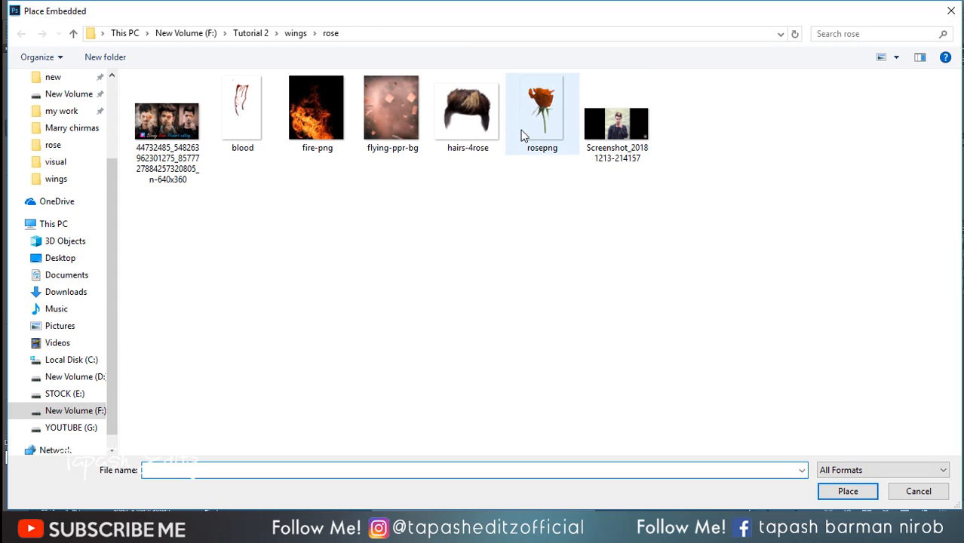
{"action": "left_click", "coordinate": [469, 121]}
{"action": "double_click", "coordinate": [469, 121]}
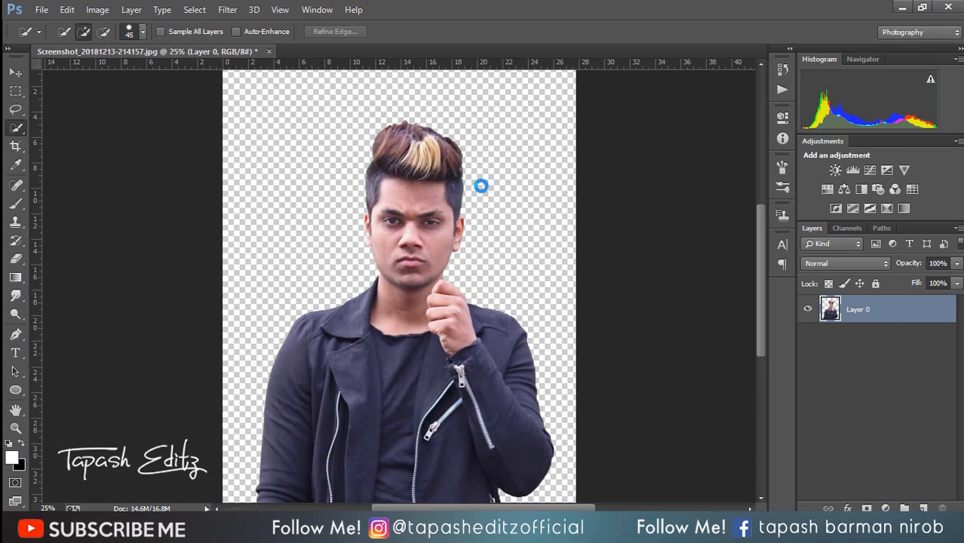
{"action": "left_click_drag", "start_coordinate": [444, 238], "coordinate": [450, 131]}
{"action": "left_click", "coordinate": [496, 32]}
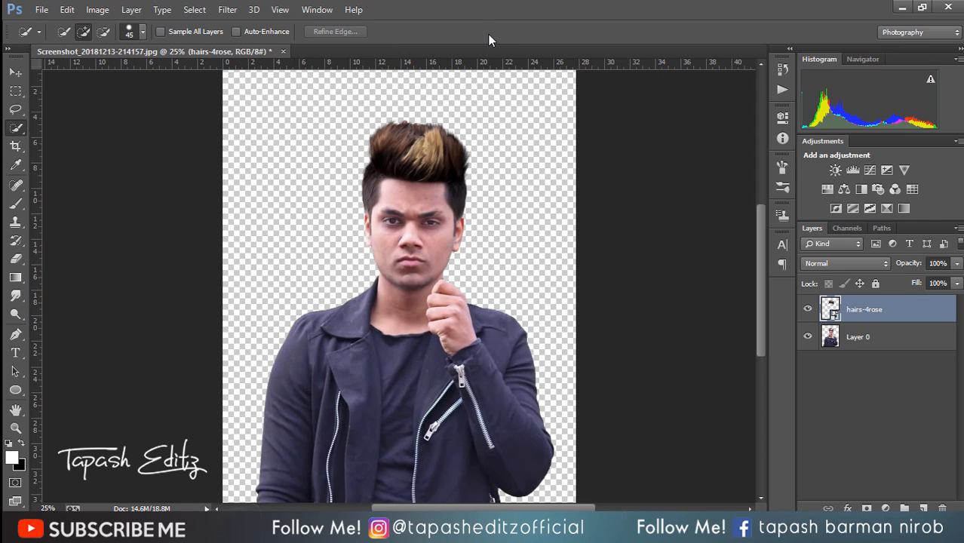
Step: Merge the hairs-4rose layer down into the man's layer
{"action": "left_click", "coordinate": [15, 260]}
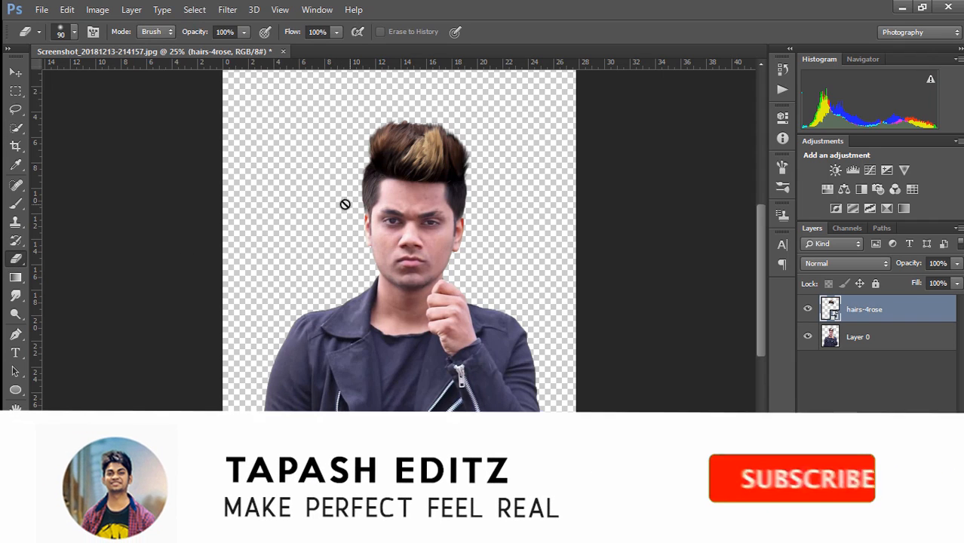
{"action": "key", "text": "ctrl+minus"}
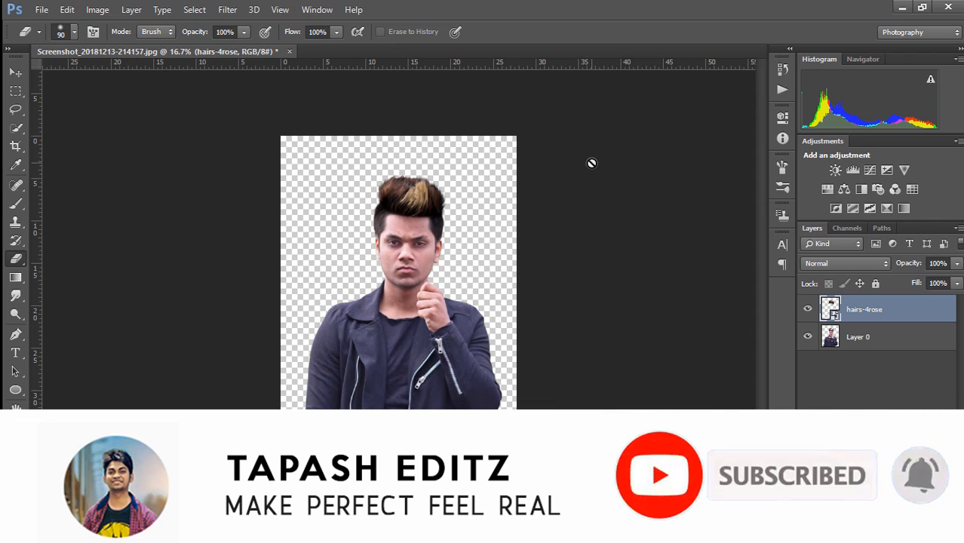
{"action": "right_click", "coordinate": [903, 308]}
{"action": "left_click", "coordinate": [688, 396]}
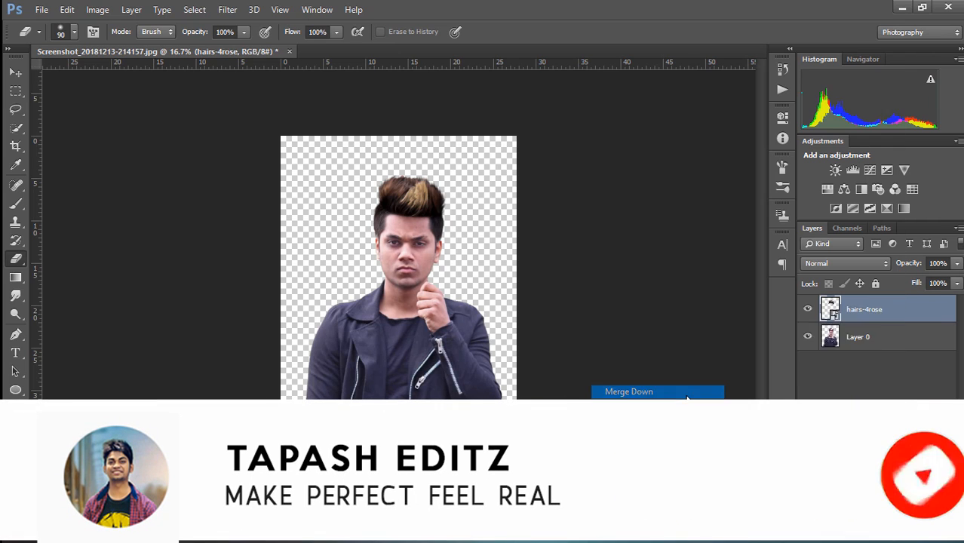
Step: Extend the canvas upward with the Crop tool to add empty space above the man's head
{"action": "left_click", "coordinate": [16, 146]}
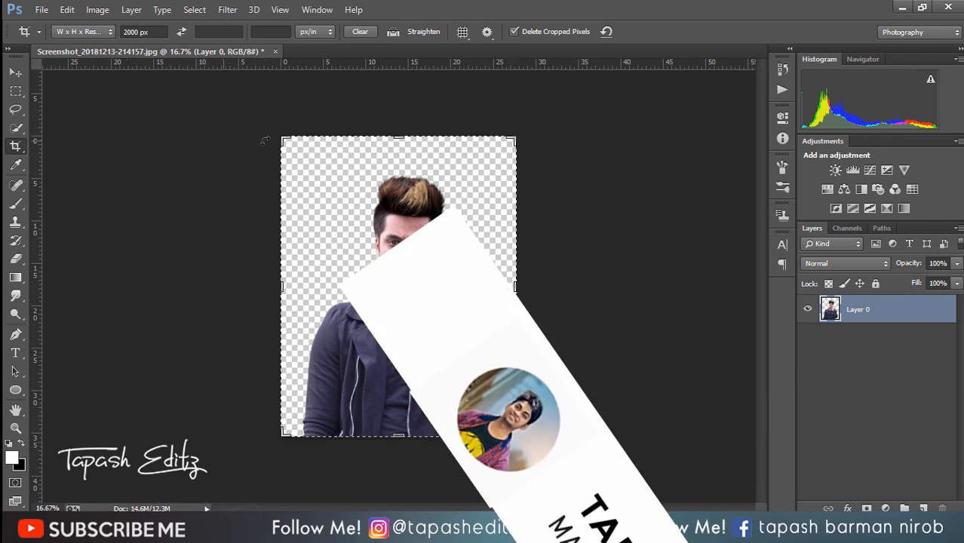
{"action": "left_click_drag", "start_coordinate": [281, 138], "coordinate": [280, 112]}
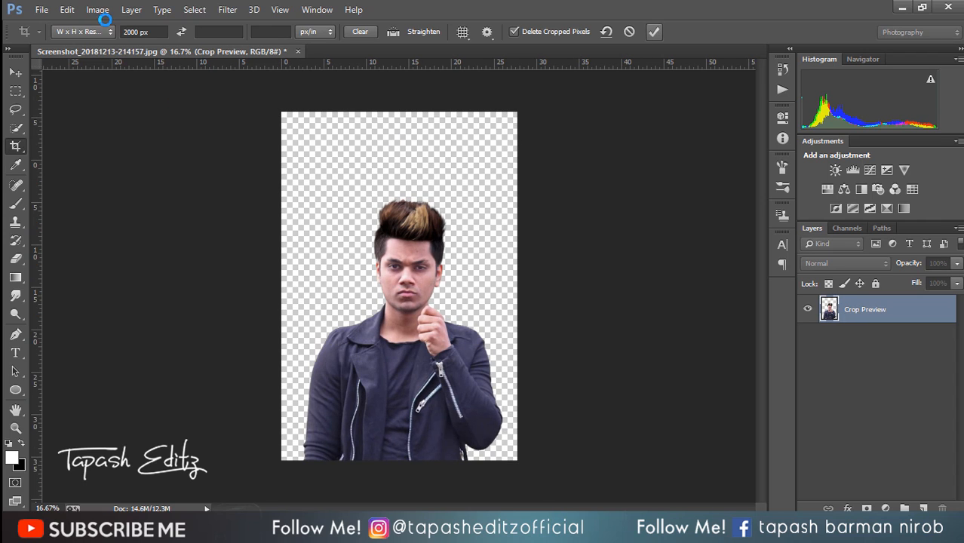
Step: Place the flying-ppr-bg image as an embedded object and enlarge it to cover the whole canvas
{"action": "left_click", "coordinate": [41, 9]}
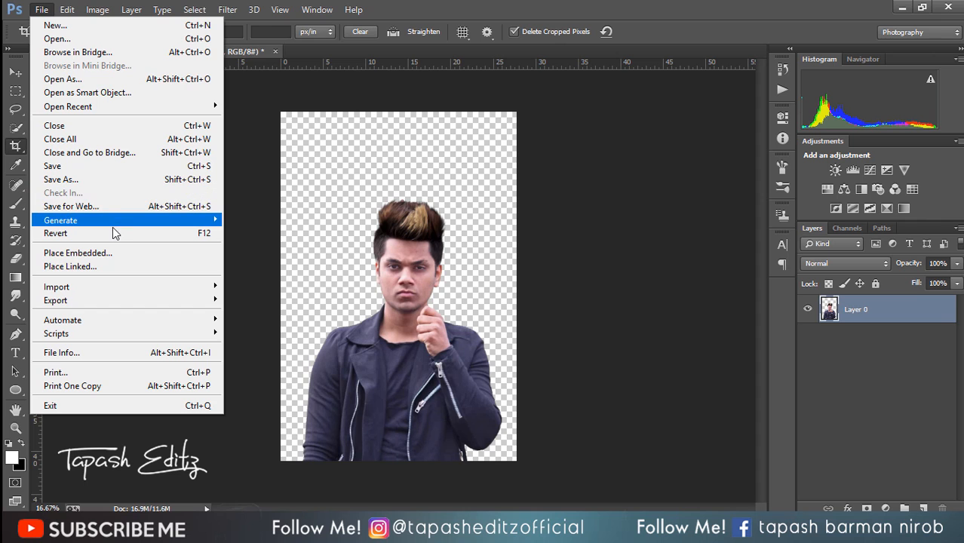
{"action": "left_click", "coordinate": [104, 253]}
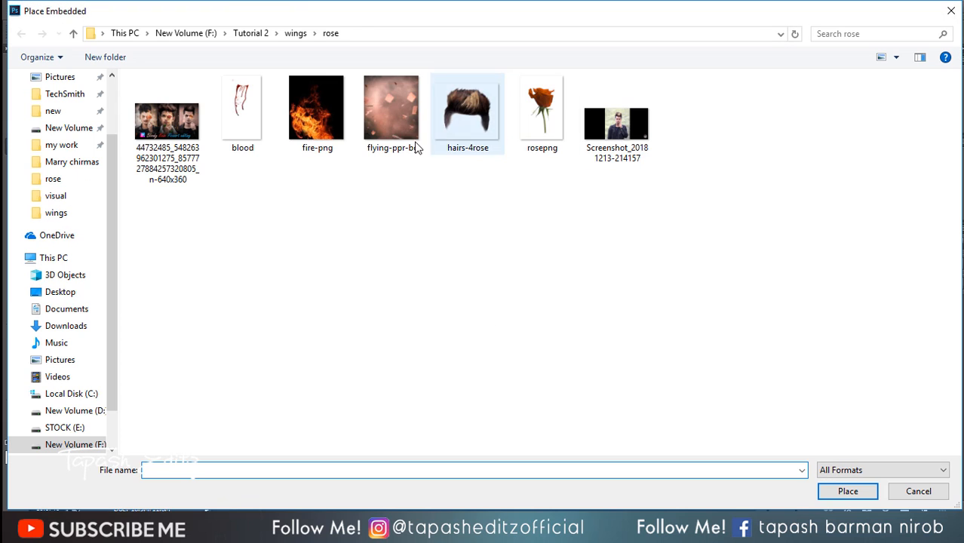
{"action": "double_click", "coordinate": [390, 117]}
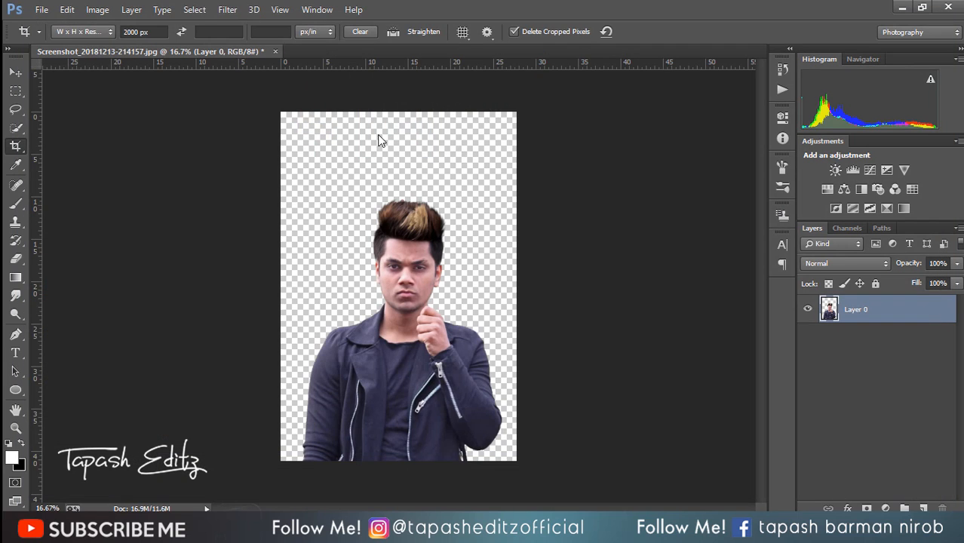
{"action": "left_click_drag", "start_coordinate": [434, 243], "coordinate": [551, 110]}
{"action": "left_click", "coordinate": [498, 32]}
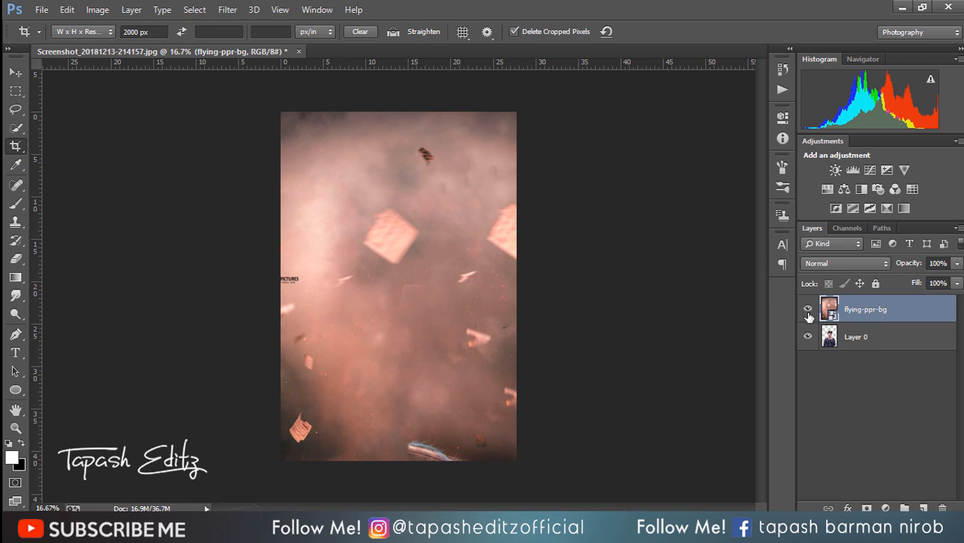
Step: Move the flying-ppr-bg layer below Layer 0 and shift the background slightly to the right behind the man
{"action": "left_click_drag", "start_coordinate": [872, 320], "coordinate": [872, 387]}
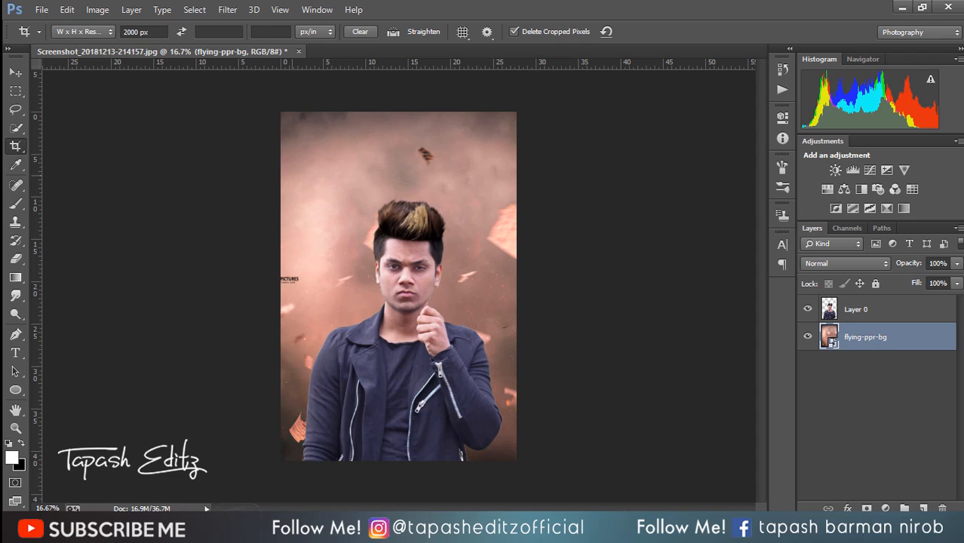
{"action": "left_click", "coordinate": [15, 71]}
{"action": "mouse_move", "coordinate": [406, 253]}
{"action": "left_mouse_down"}
{"action": "mouse_move", "coordinate": [402, 247]}
{"action": "mouse_move", "coordinate": [413, 251]}
{"action": "left_mouse_up"}
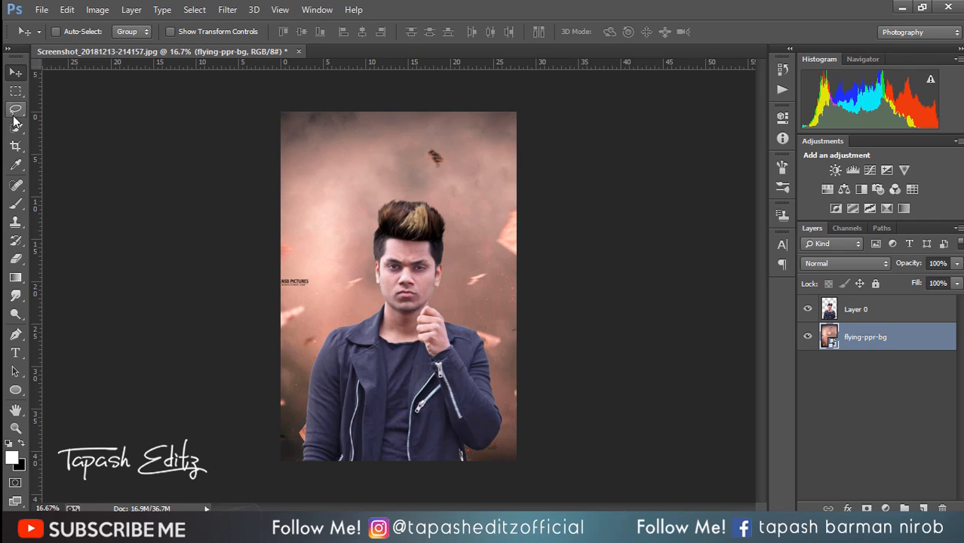
Step: Select the "PICTURES" watermark at the background's left edge with a rectangular marquee and rasterize the flying-ppr-bg layer
{"action": "left_click", "coordinate": [16, 91]}
{"action": "left_click_drag", "start_coordinate": [281, 277], "coordinate": [302, 291]}
{"action": "right_click", "coordinate": [301, 290]}
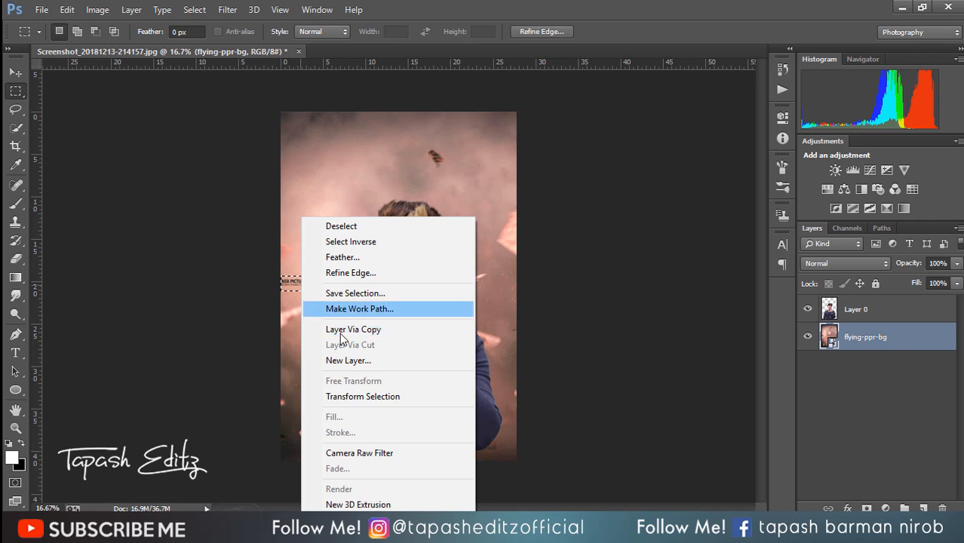
{"action": "right_click", "coordinate": [847, 342]}
{"action": "left_click", "coordinate": [581, 213]}
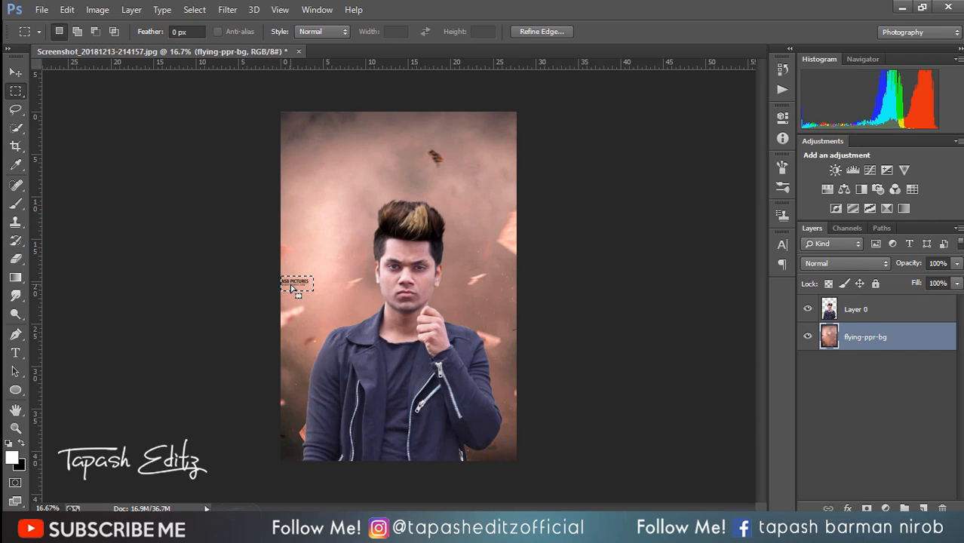
Step: Remove the selected watermark with a Content-Aware fill in Normal mode at 100% opacity, and clear the selection
{"action": "right_click", "coordinate": [292, 288]}
{"action": "left_click", "coordinate": [323, 416]}
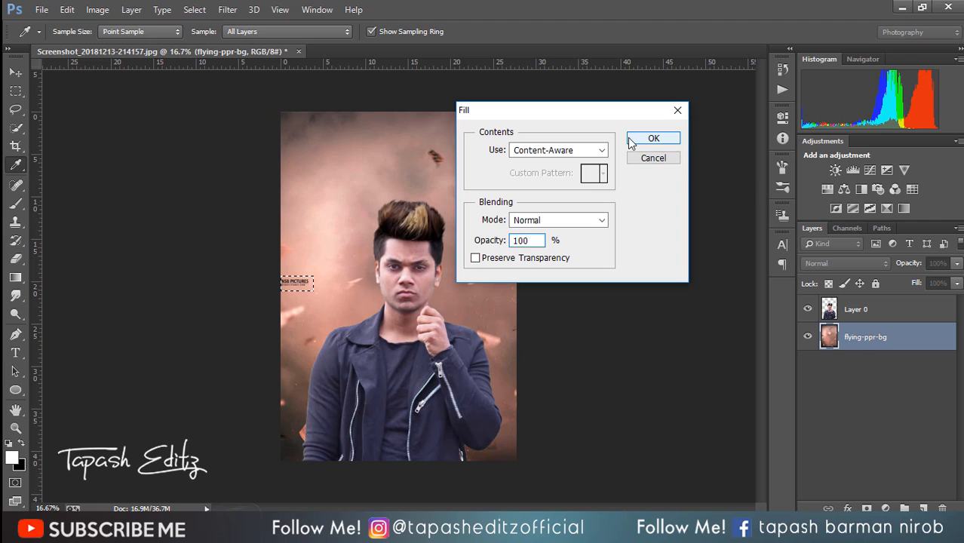
{"action": "left_click", "coordinate": [667, 139]}
{"action": "key", "text": "ctrl+d"}
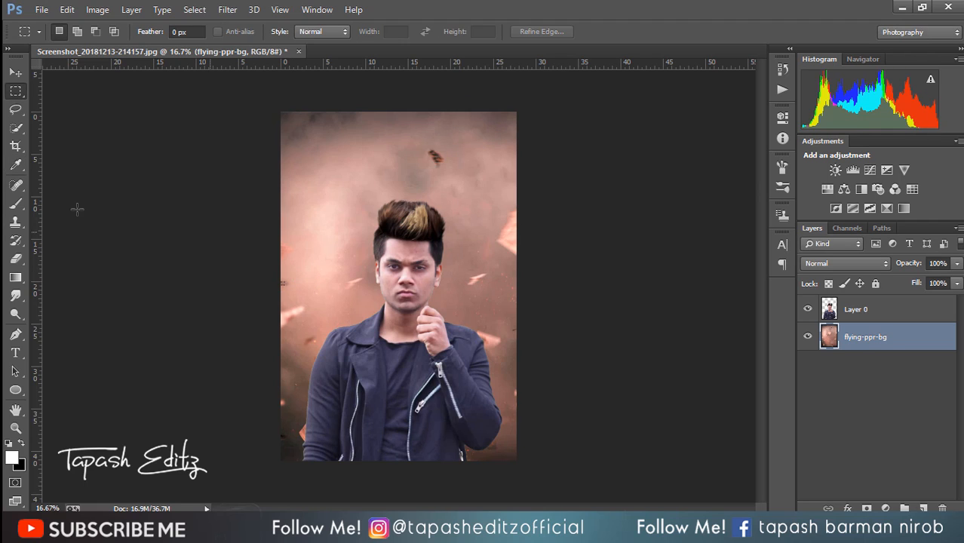
Step: Place the rosepng image as an embedded object beside the man's face and enlarge it above his raised fist
{"action": "left_click", "coordinate": [15, 185]}
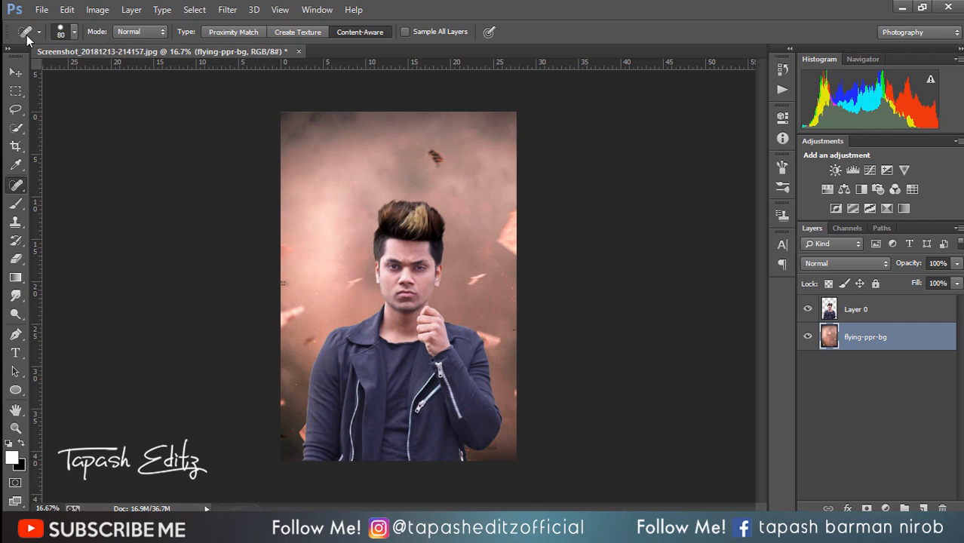
{"action": "left_click", "coordinate": [40, 9]}
{"action": "left_click", "coordinate": [220, 251]}
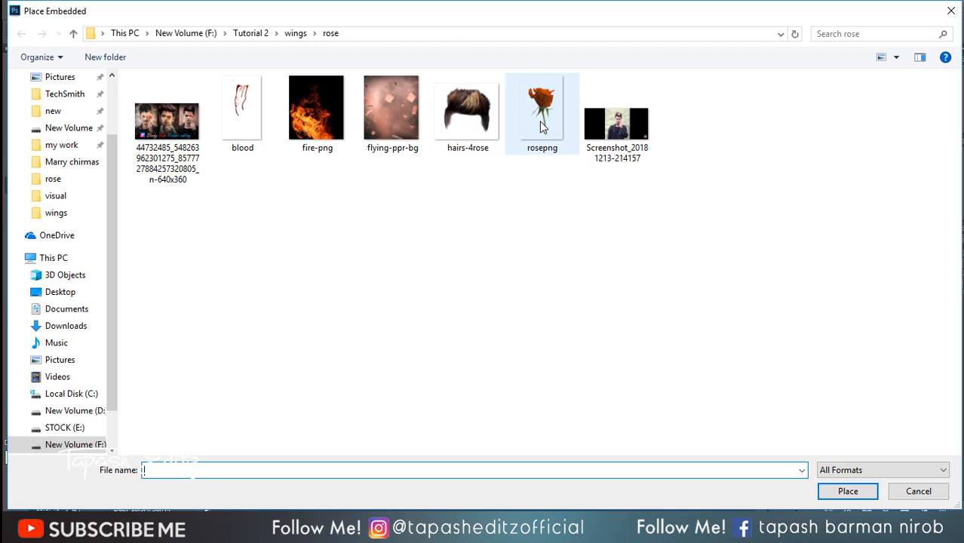
{"action": "double_click", "coordinate": [540, 121]}
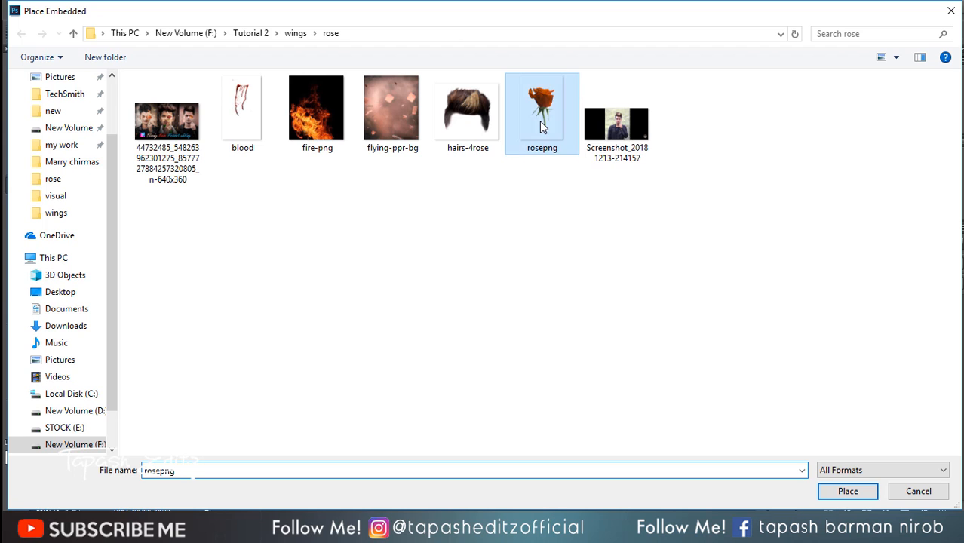
{"action": "left_click_drag", "start_coordinate": [412, 276], "coordinate": [471, 279]}
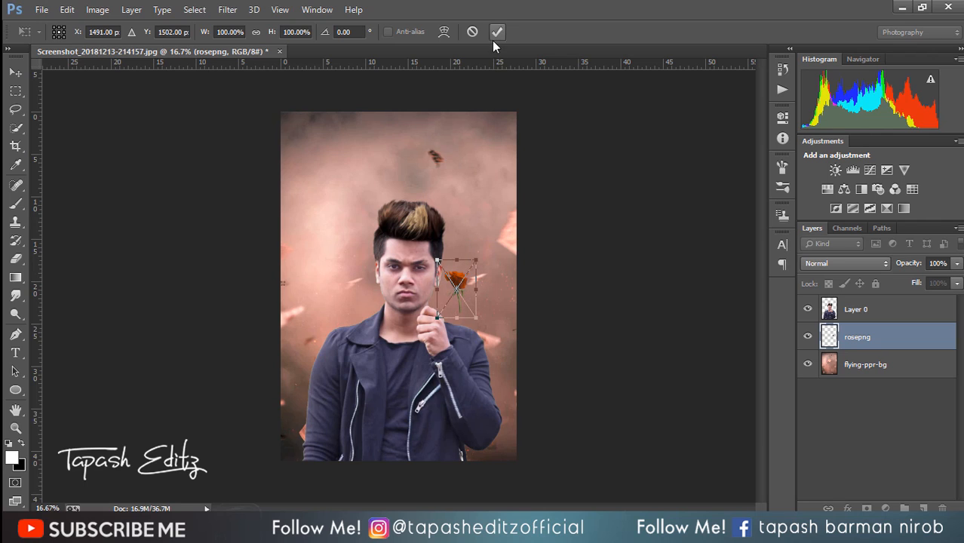
{"action": "left_click_drag", "start_coordinate": [478, 322], "coordinate": [491, 339]}
{"action": "left_click", "coordinate": [497, 31]}
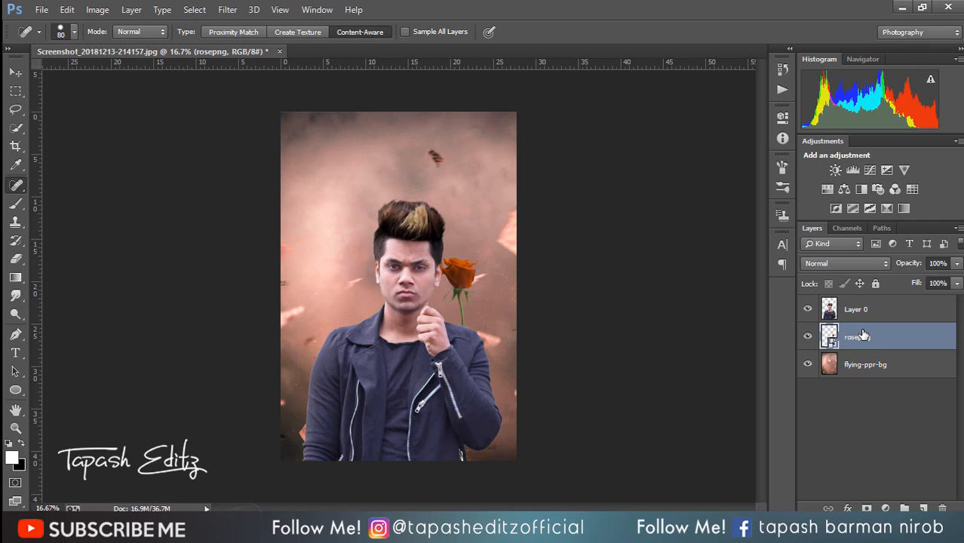
Step: Bring the rosepng layer above Layer 0 and move the rose so its stem meets the man's raised hand
{"action": "left_click_drag", "start_coordinate": [862, 335], "coordinate": [859, 301]}
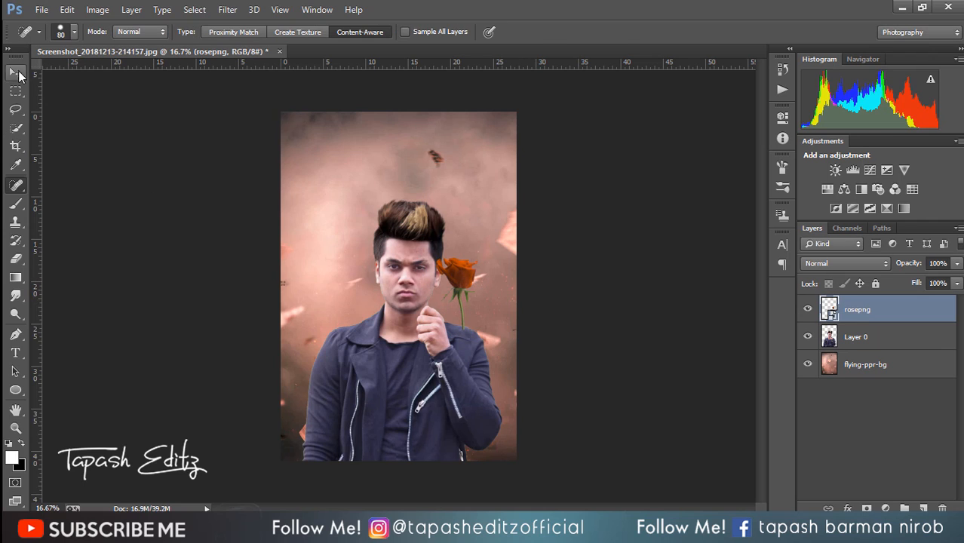
{"action": "left_click", "coordinate": [15, 72]}
{"action": "left_click_drag", "start_coordinate": [470, 294], "coordinate": [425, 275]}
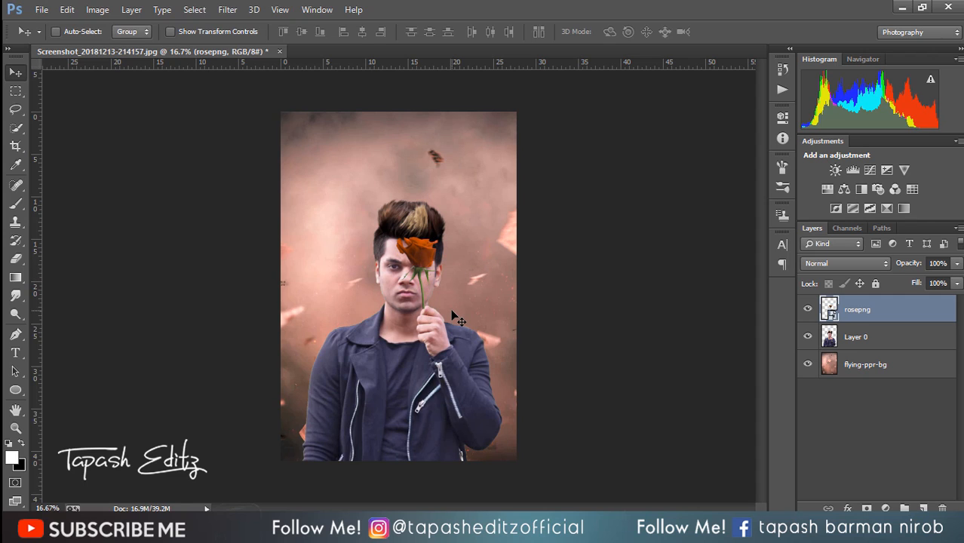
Step: Scale the rose down to about 131% width and height and set its stem on top of the man's raised fist
{"action": "key", "text": "ctrl+plus"}
{"action": "key", "text": "ctrl+plus"}
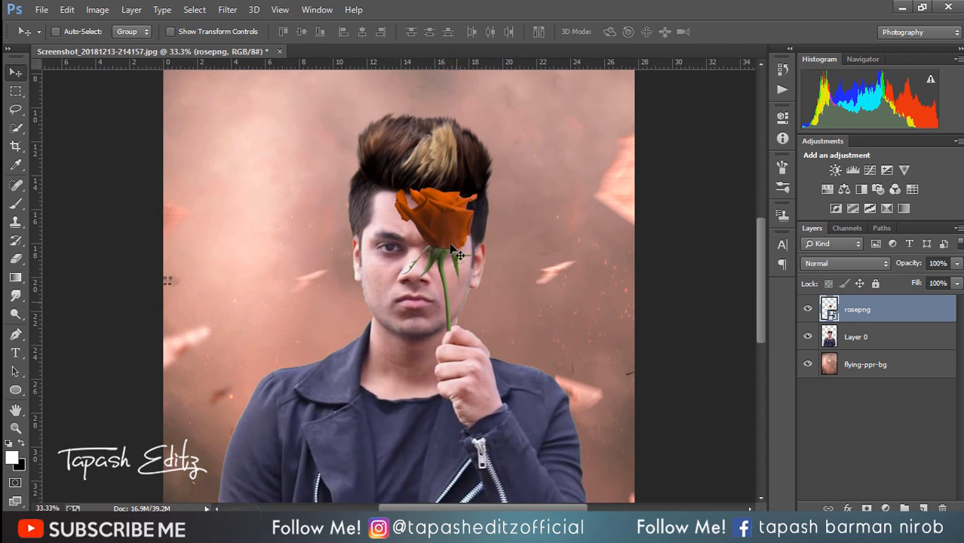
{"action": "left_click_drag", "start_coordinate": [453, 258], "coordinate": [457, 284]}
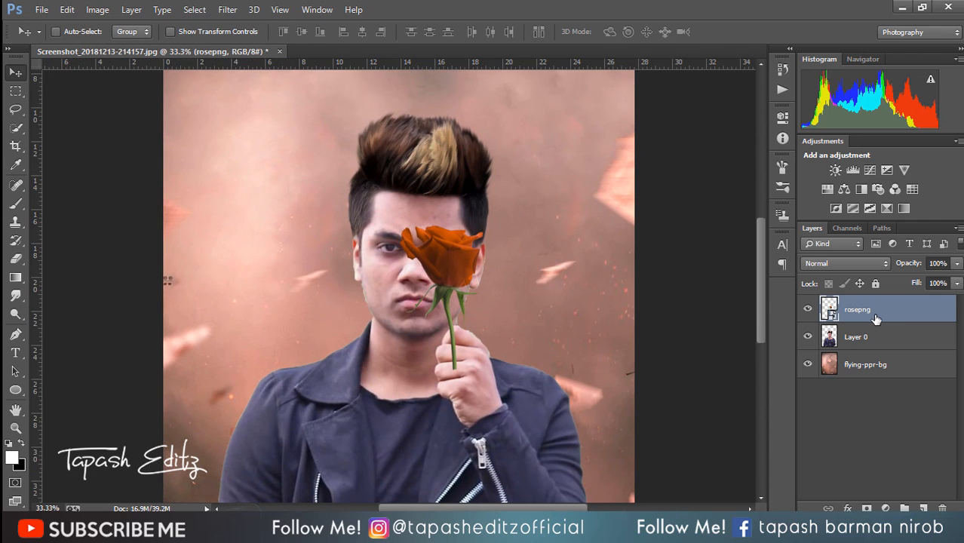
{"action": "left_click", "coordinate": [175, 30]}
{"action": "left_click_drag", "start_coordinate": [484, 224], "coordinate": [501, 199]}
{"action": "mouse_move", "coordinate": [464, 285]}
{"action": "left_mouse_down"}
{"action": "mouse_move", "coordinate": [458, 271]}
{"action": "mouse_move", "coordinate": [478, 272]}
{"action": "left_mouse_up"}
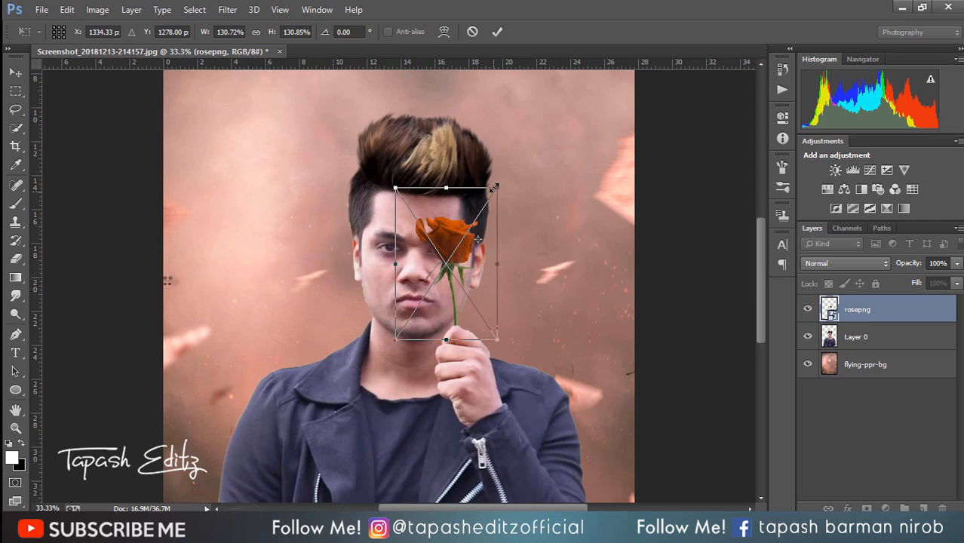
{"action": "left_click", "coordinate": [497, 31]}
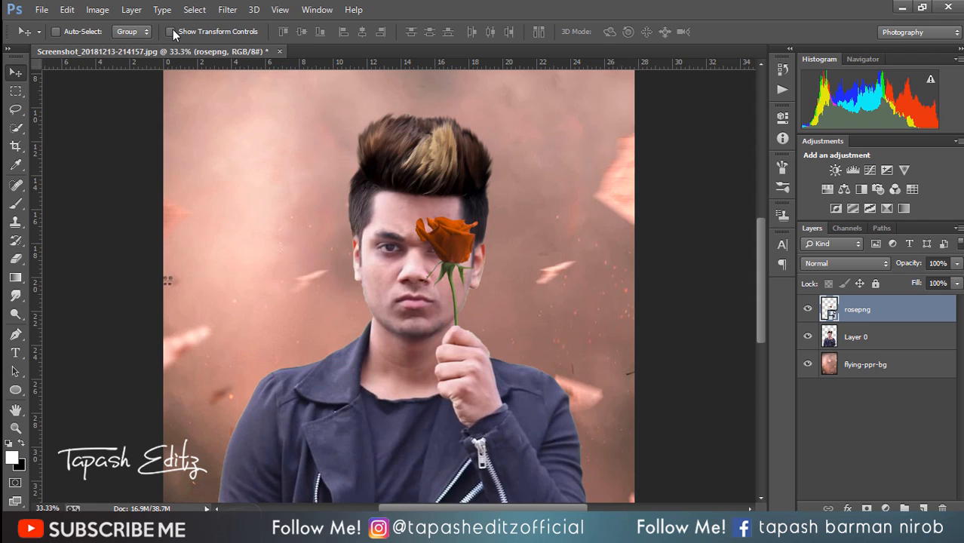
Step: Place the fire-png image as an embedded object, set its blend mode to Screen, and position the flames over the rose bloom
{"action": "key", "text": "ctrl+minus"}
{"action": "key", "text": "ctrl+minus"}
{"action": "key", "text": "ctrl+plus"}
{"action": "key", "text": "ctrl+plus"}
{"action": "left_click", "coordinate": [41, 9]}
{"action": "left_click", "coordinate": [91, 254]}
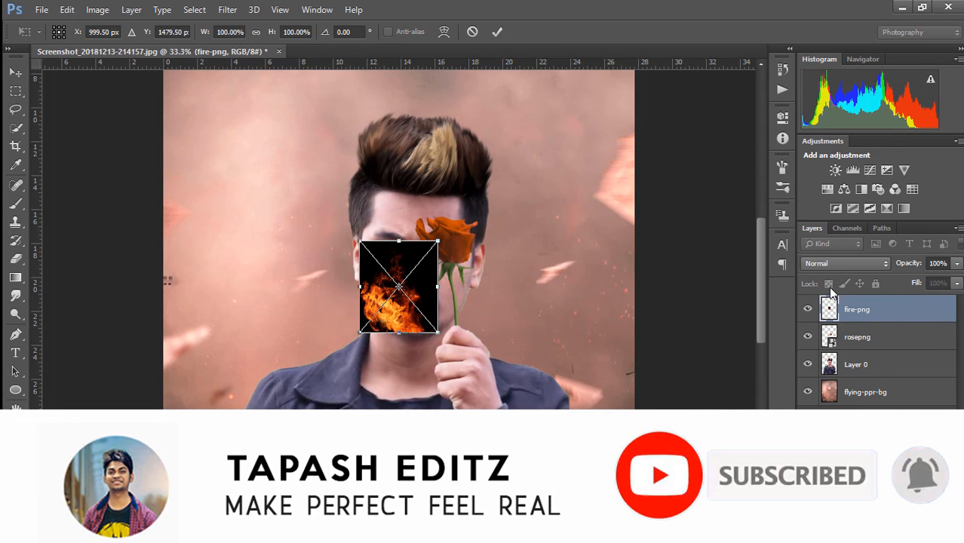
{"action": "left_click", "coordinate": [831, 264]}
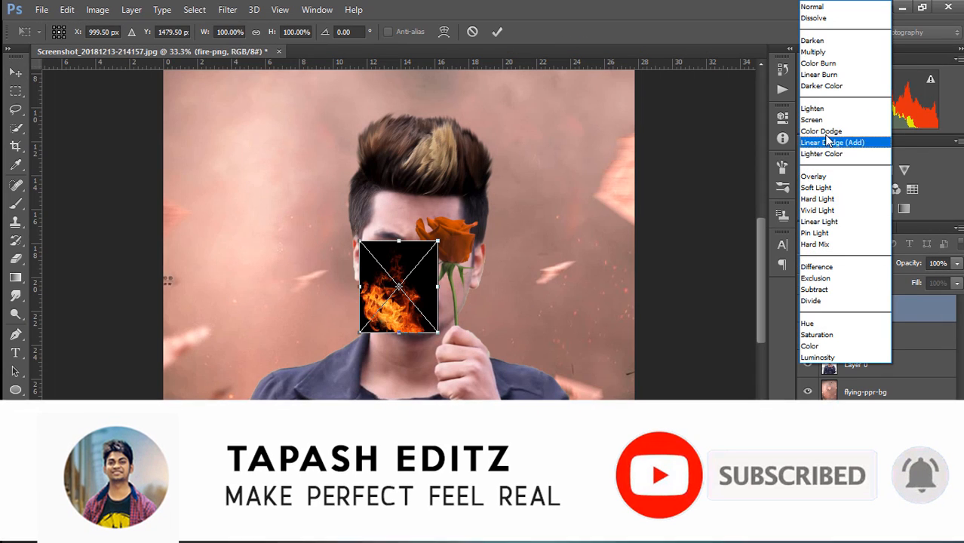
{"action": "left_click", "coordinate": [821, 115]}
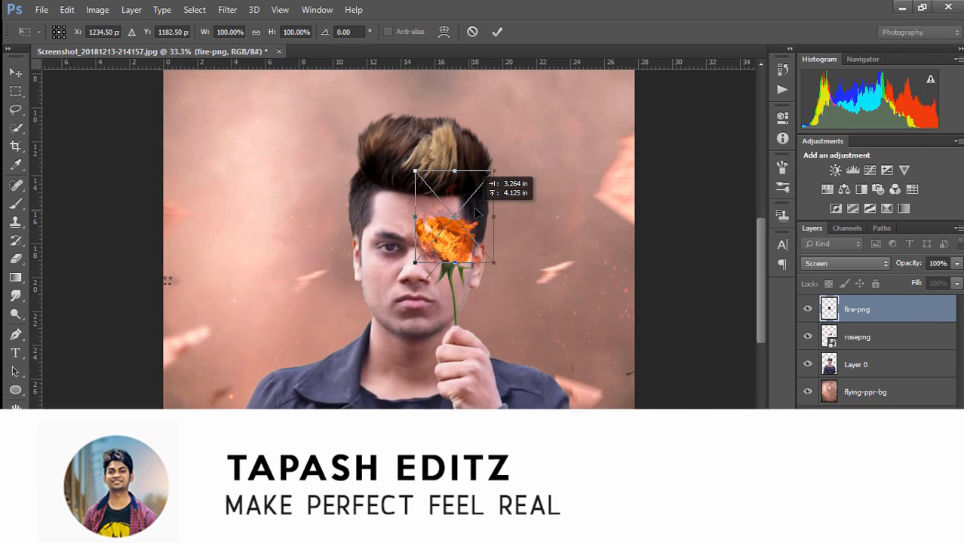
{"action": "left_click", "coordinate": [498, 31]}
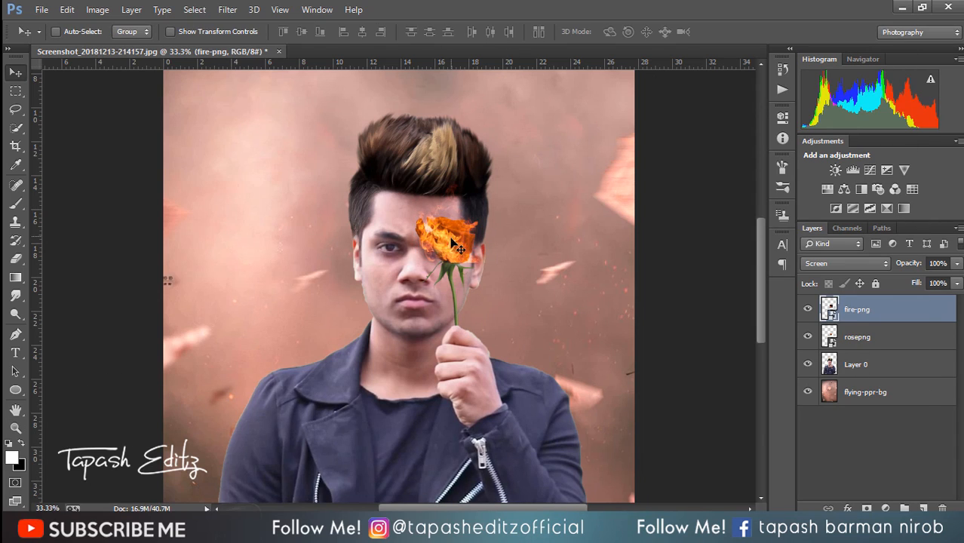
{"action": "left_click_drag", "start_coordinate": [451, 230], "coordinate": [456, 234]}
Step: Rasterize the fire-png layer
{"action": "left_click", "coordinate": [15, 258]}
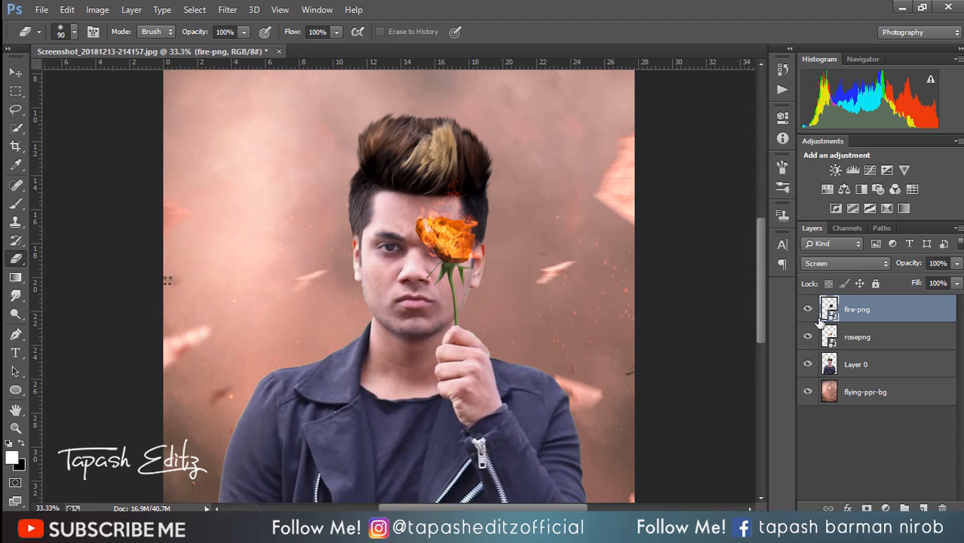
{"action": "right_click", "coordinate": [855, 317]}
{"action": "left_click", "coordinate": [610, 210]}
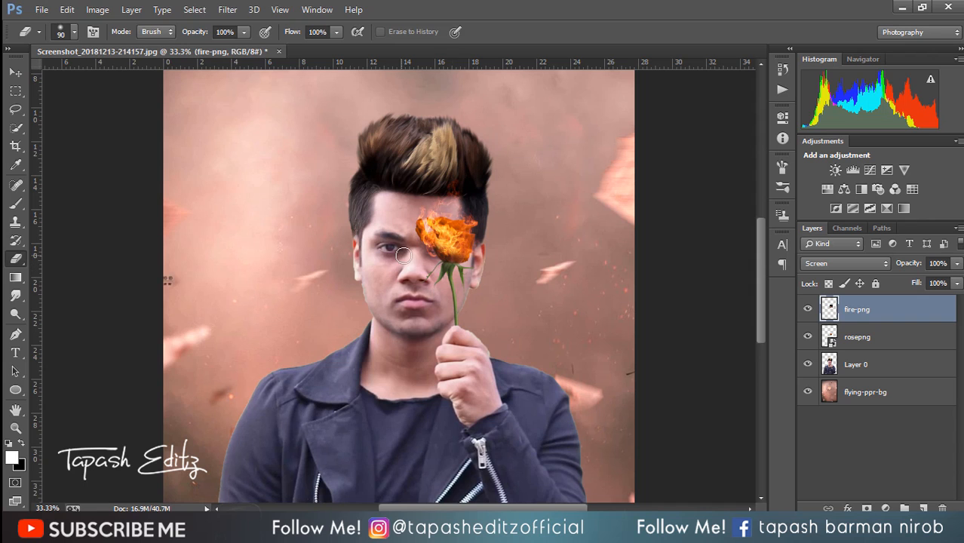
Step: Apply Levels to the fire-png layer with black input level 1 and midtone level 1.30
{"action": "left_click", "coordinate": [97, 10]}
{"action": "mouse_move", "coordinate": [121, 45]}
{"action": "left_click", "coordinate": [300, 60]}
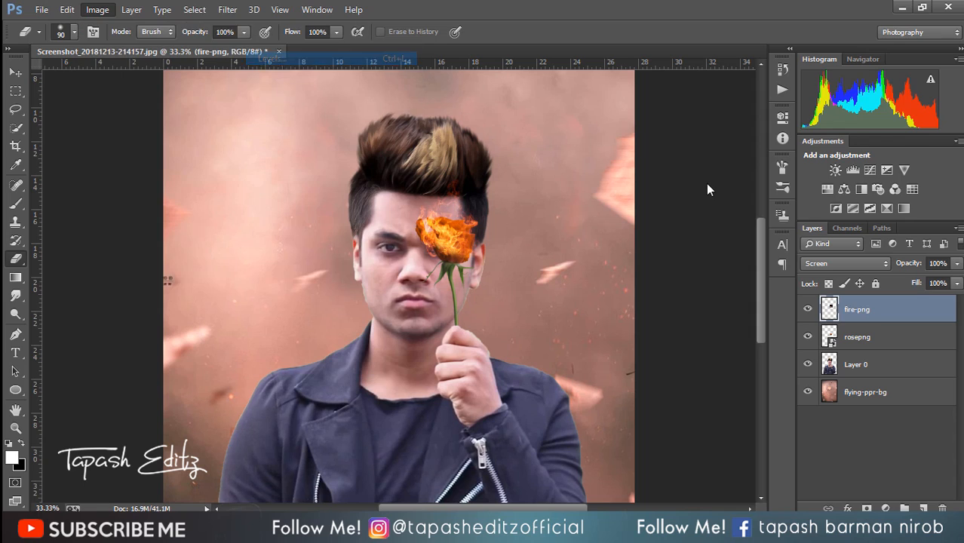
{"action": "left_click_drag", "start_coordinate": [738, 244], "coordinate": [719, 241]}
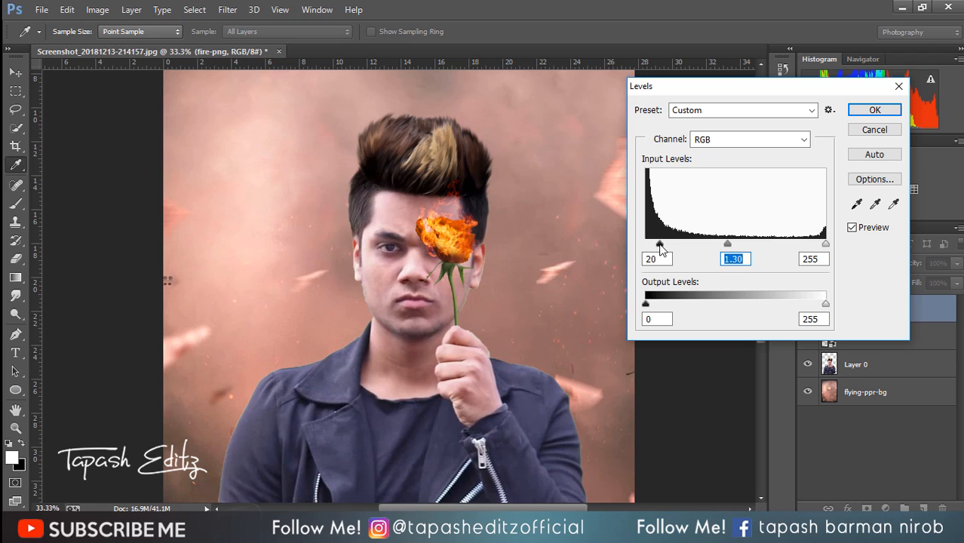
{"action": "left_click_drag", "start_coordinate": [660, 246], "coordinate": [647, 246]}
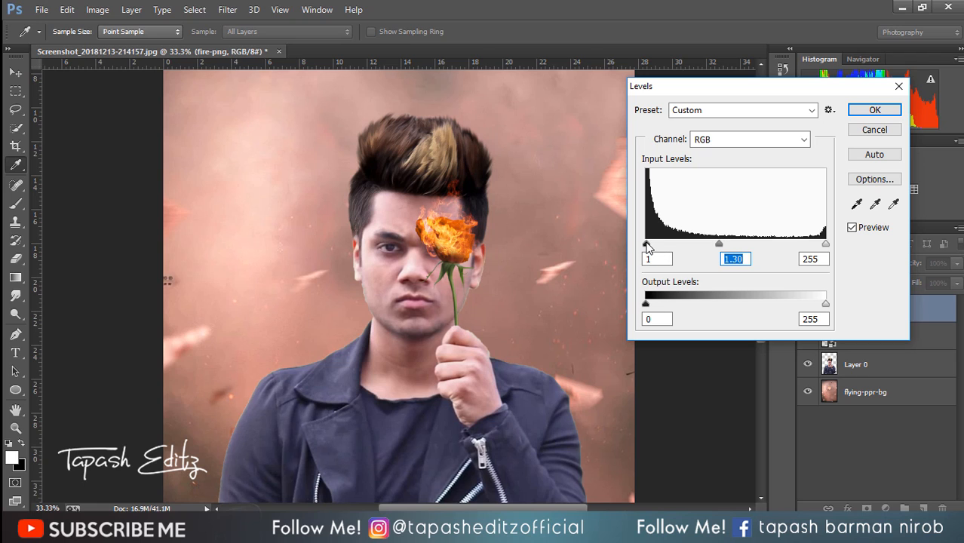
{"action": "left_click", "coordinate": [875, 111]}
Step: Rasterize the rosepng layer
{"action": "key", "text": "ctrl+plus"}
{"action": "key", "text": "ctrl+plus"}
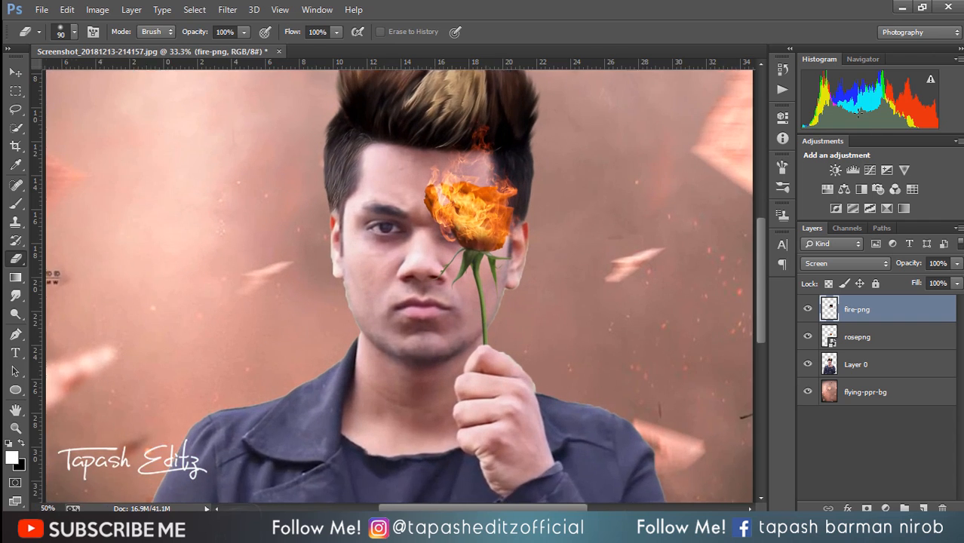
{"action": "key", "text": "ctrl+minus"}
{"action": "key", "text": "ctrl+minus"}
{"action": "key", "text": "ctrl+minus"}
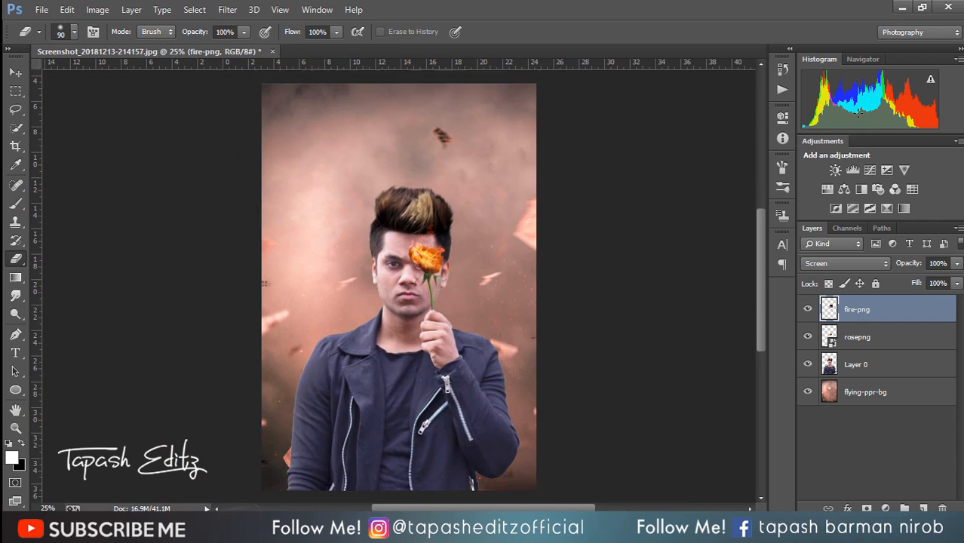
{"action": "right_click", "coordinate": [918, 300]}
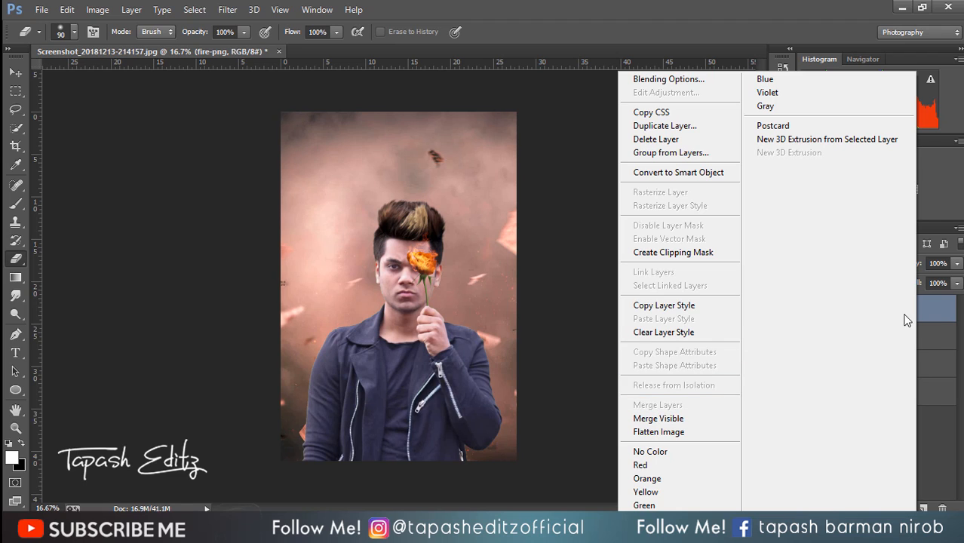
{"action": "left_click", "coordinate": [951, 299]}
{"action": "right_click", "coordinate": [888, 340]}
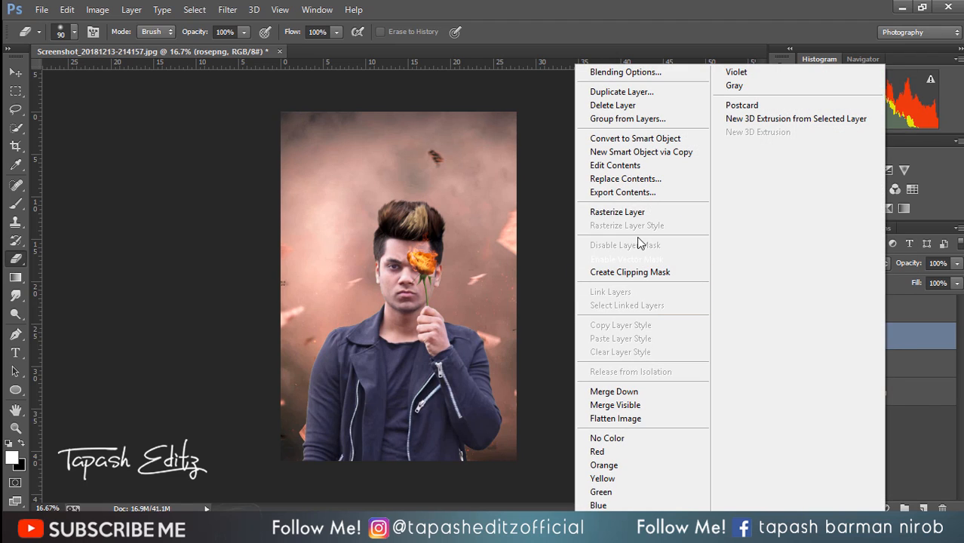
{"action": "left_click", "coordinate": [640, 213]}
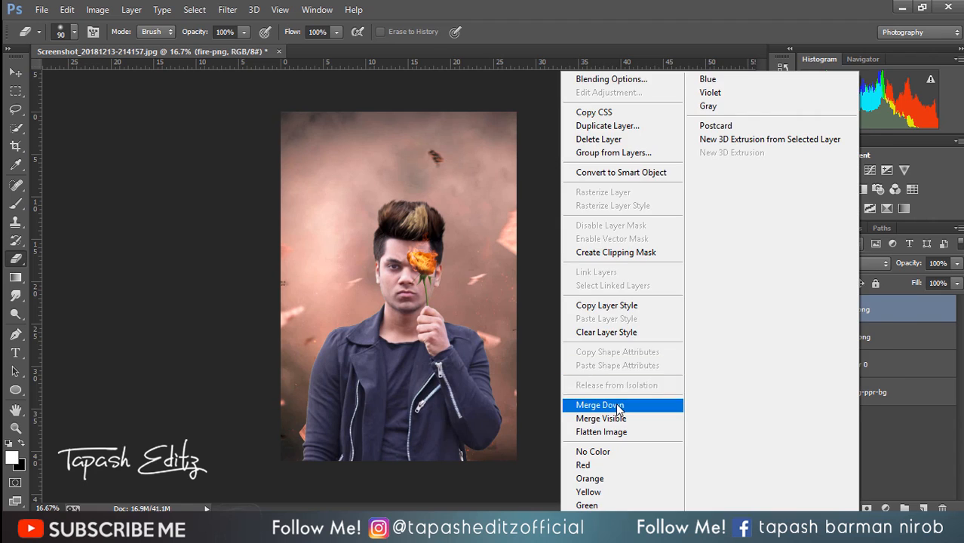
Step: Try merging the fire-png layer down into the rosepng layer, and undo the merge
{"action": "left_click", "coordinate": [600, 405]}
{"action": "left_click", "coordinate": [67, 9]}
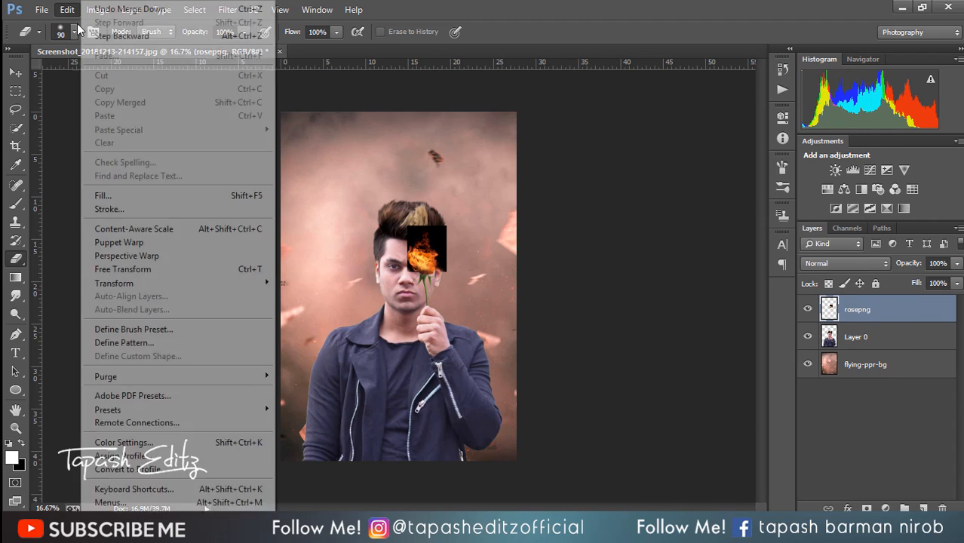
{"action": "left_click", "coordinate": [102, 35]}
Step: Place the blood image as an embedded object and position it so the drips start just beneath the man's uncovered eye
{"action": "left_click", "coordinate": [41, 9]}
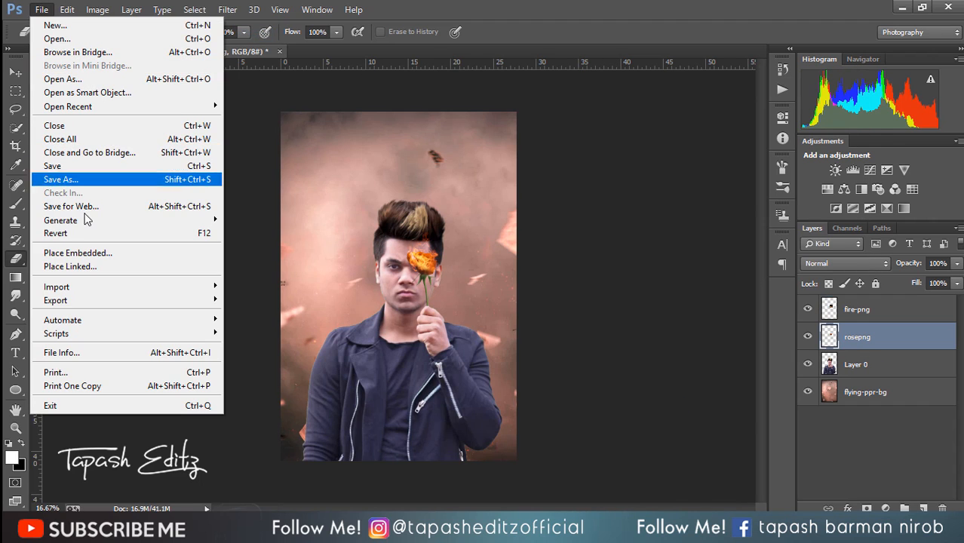
{"action": "left_click", "coordinate": [91, 253]}
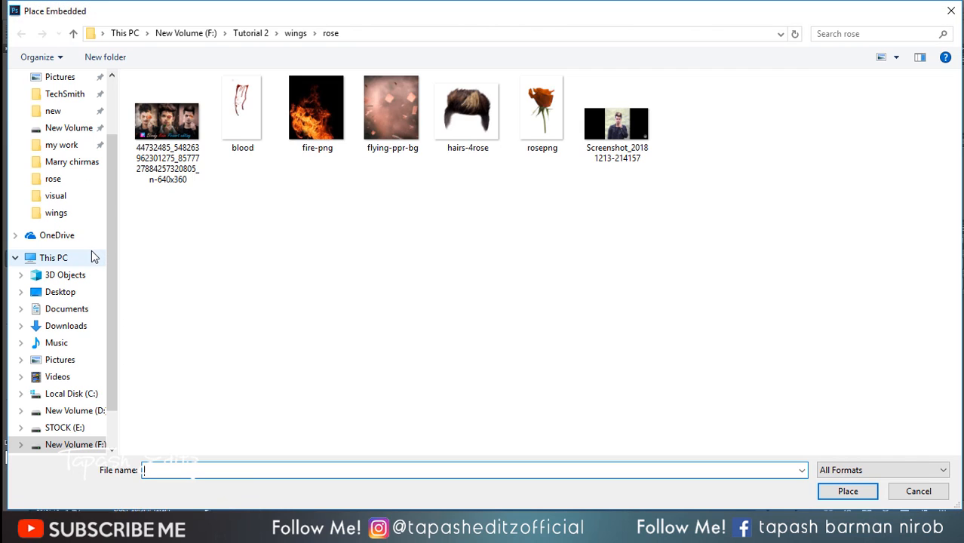
{"action": "double_click", "coordinate": [228, 127]}
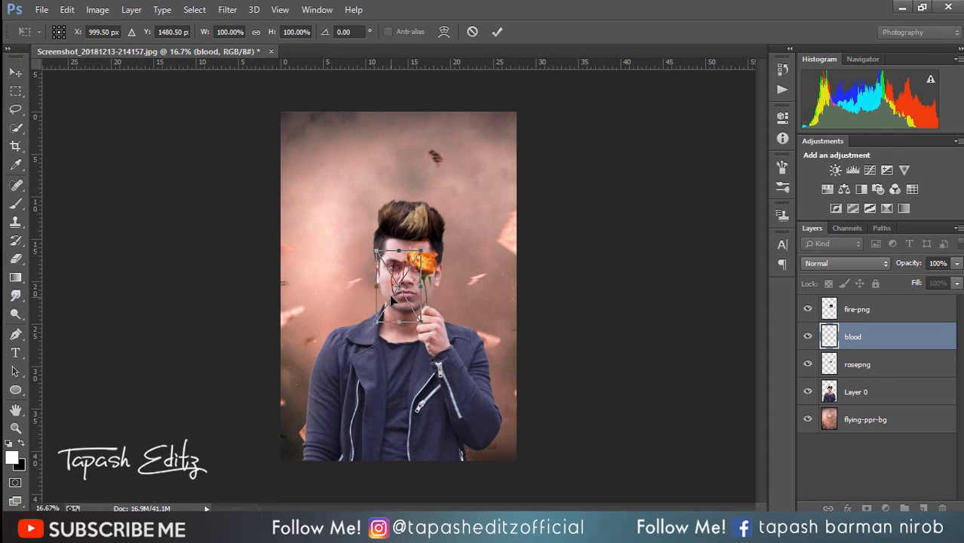
{"action": "scroll", "coordinate": [391, 300], "scroll_direction": "up", "scroll_amount": 3}
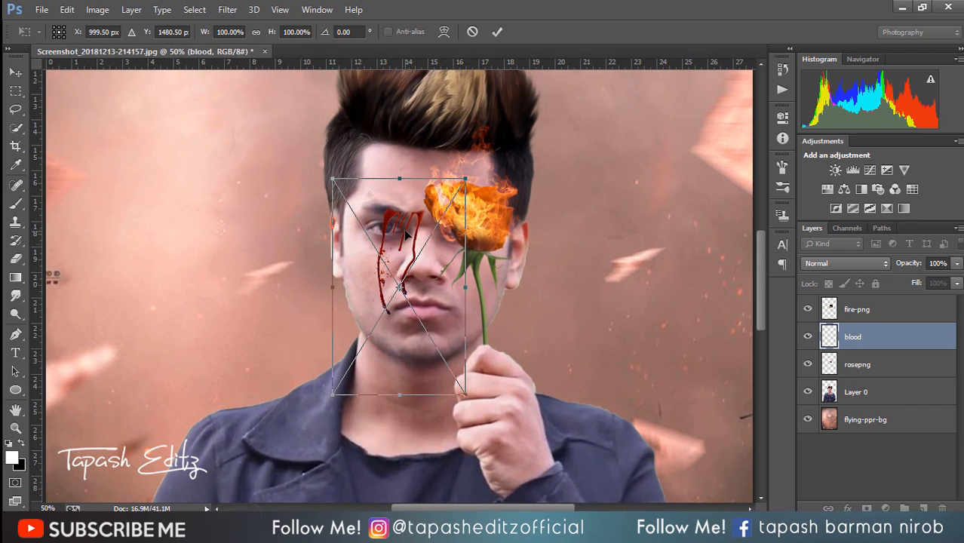
{"action": "left_click_drag", "start_coordinate": [406, 236], "coordinate": [387, 258]}
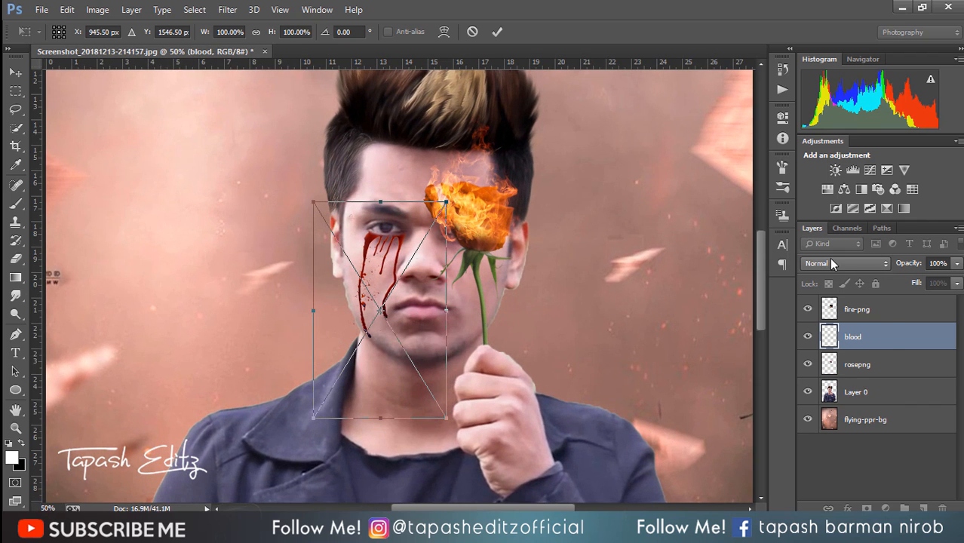
Step: Set the blood layer's blend mode to Multiply and commit its placement
{"action": "left_click", "coordinate": [833, 262]}
{"action": "left_click", "coordinate": [819, 51]}
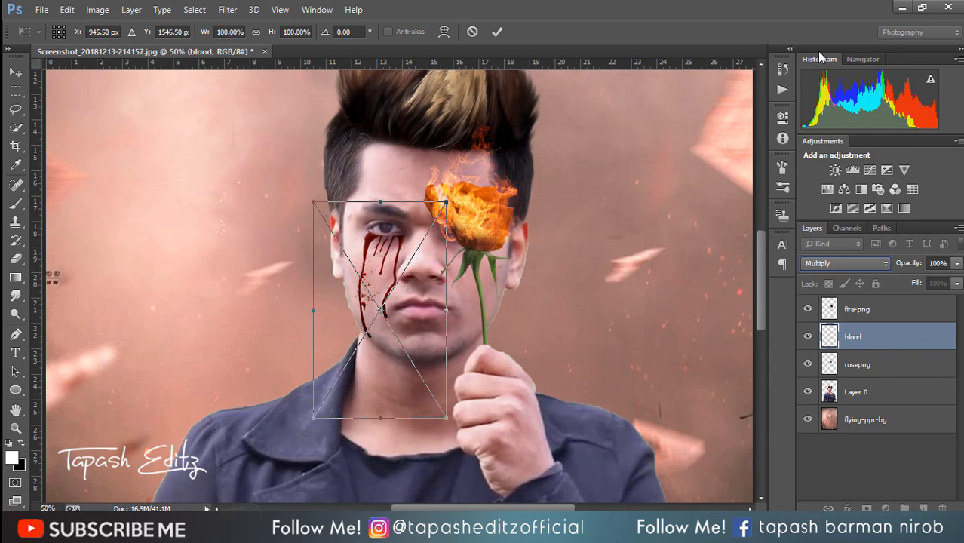
{"action": "left_click", "coordinate": [497, 32]}
{"action": "key", "text": "e"}
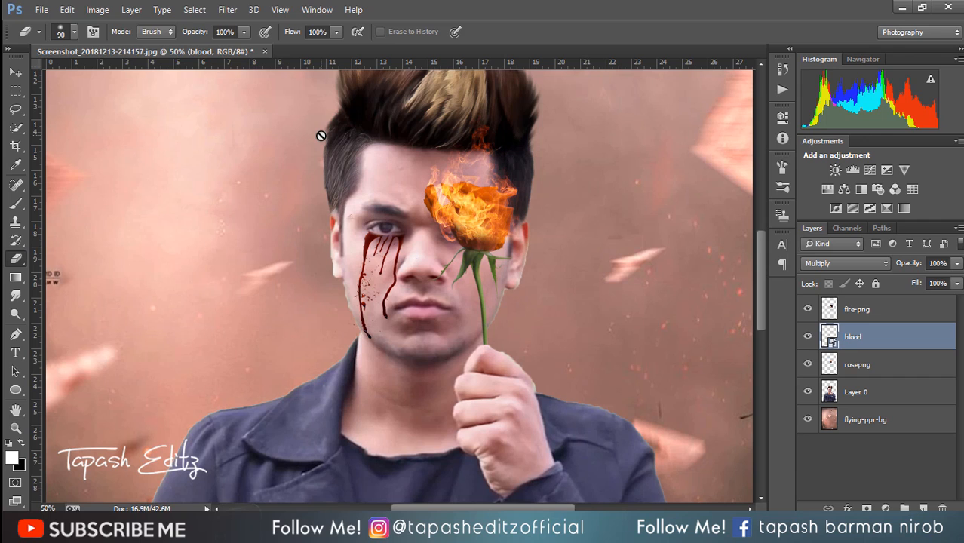
{"action": "left_click", "coordinate": [23, 72]}
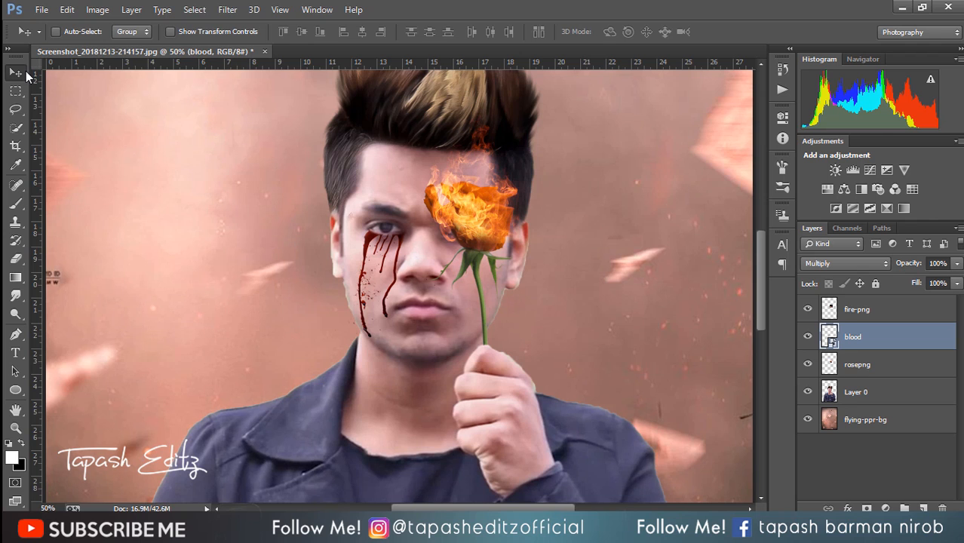
Step: Place the flying-books-pngg image from the wings folder as an embedded object and enlarge it about its centre to about 473%
{"action": "key", "text": "ctrl+minus"}
{"action": "key", "text": "ctrl+minus"}
{"action": "key", "text": "ctrl+minus"}
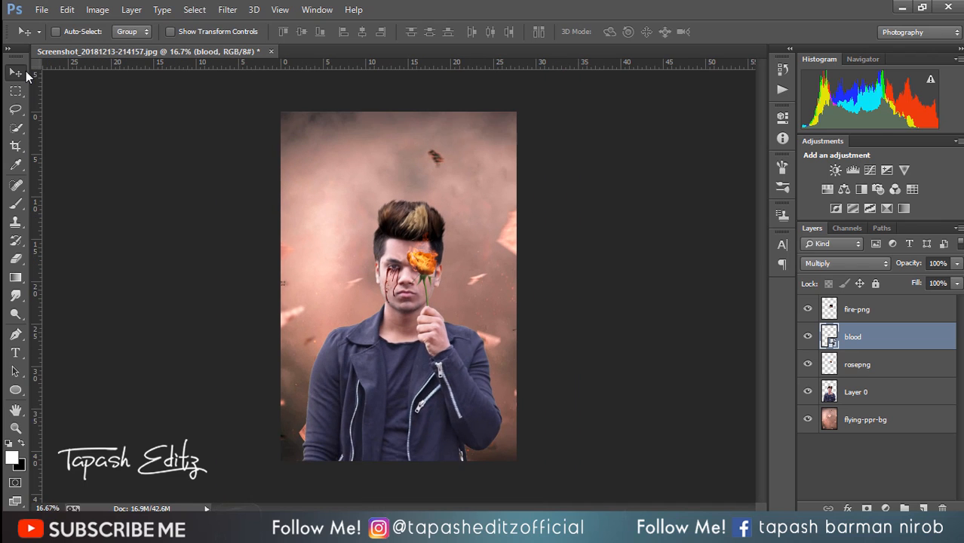
{"action": "left_click", "coordinate": [42, 9]}
{"action": "left_click", "coordinate": [125, 252]}
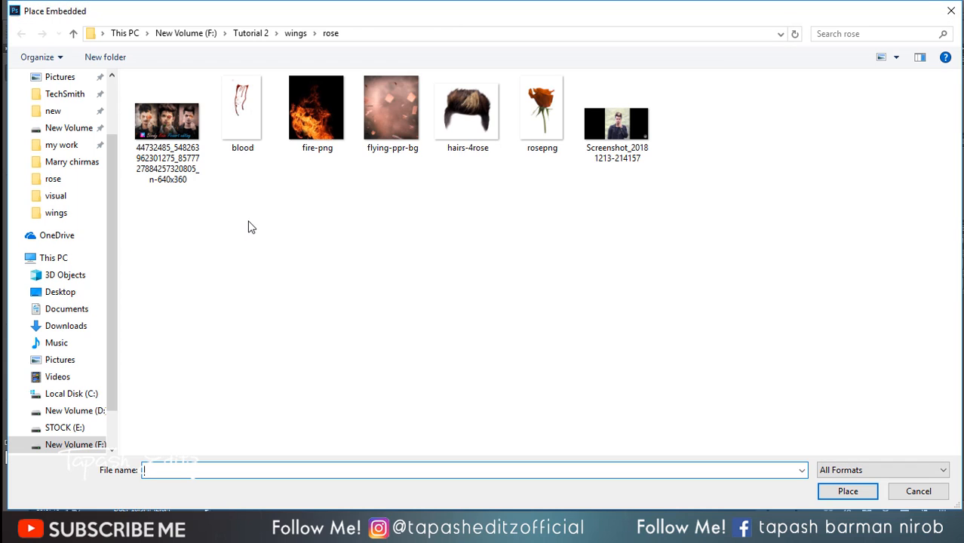
{"action": "left_click", "coordinate": [296, 34]}
{"action": "double_click", "coordinate": [317, 204]}
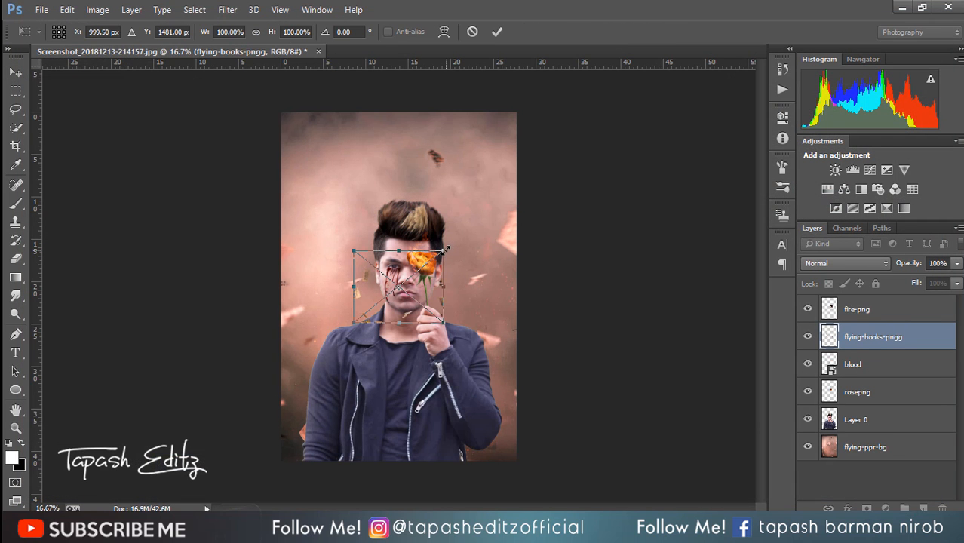
{"action": "left_click_drag", "start_coordinate": [449, 248], "coordinate": [631, 135]}
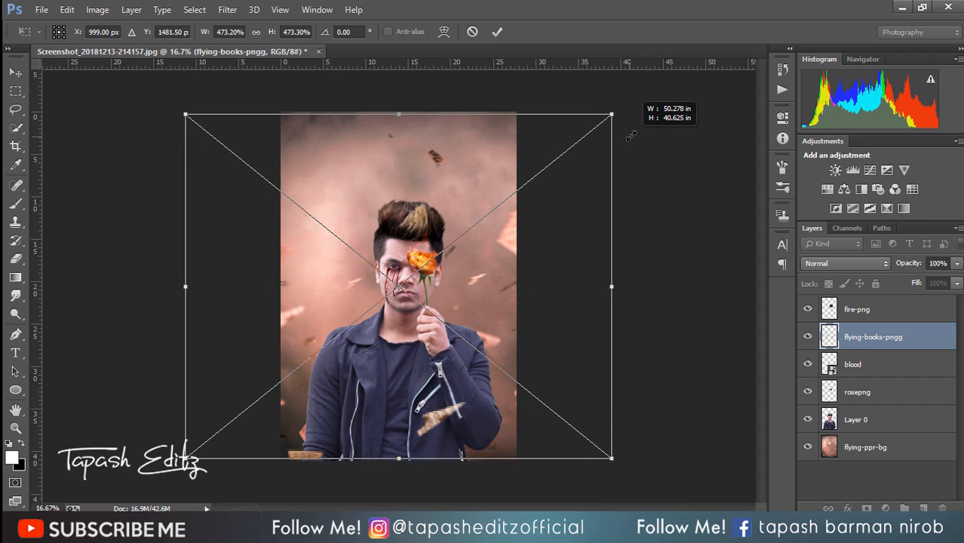
{"action": "left_click", "coordinate": [497, 31]}
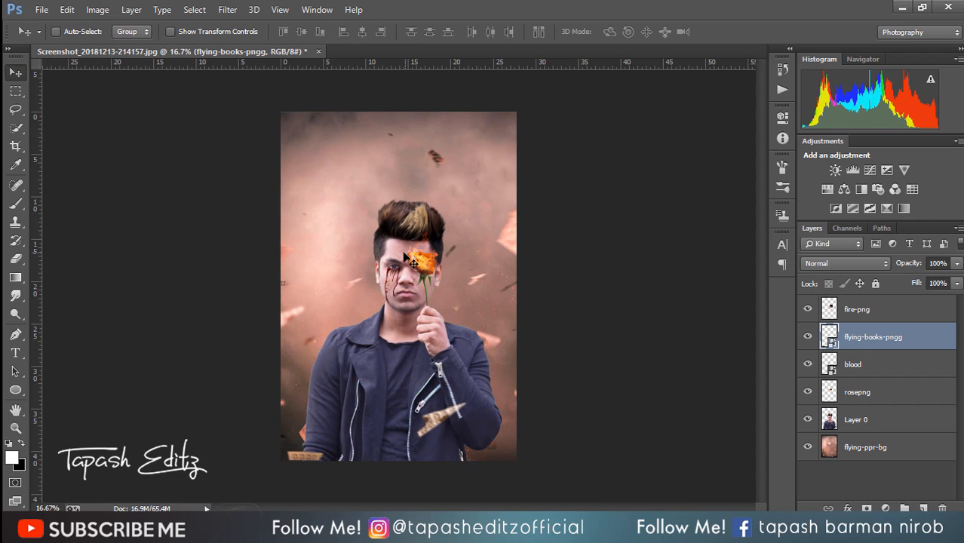
Step: Try moving the man on Layer 0, undo the move, and reselect the flying-books-pngg layer
{"action": "left_click_drag", "start_coordinate": [408, 259], "coordinate": [458, 244]}
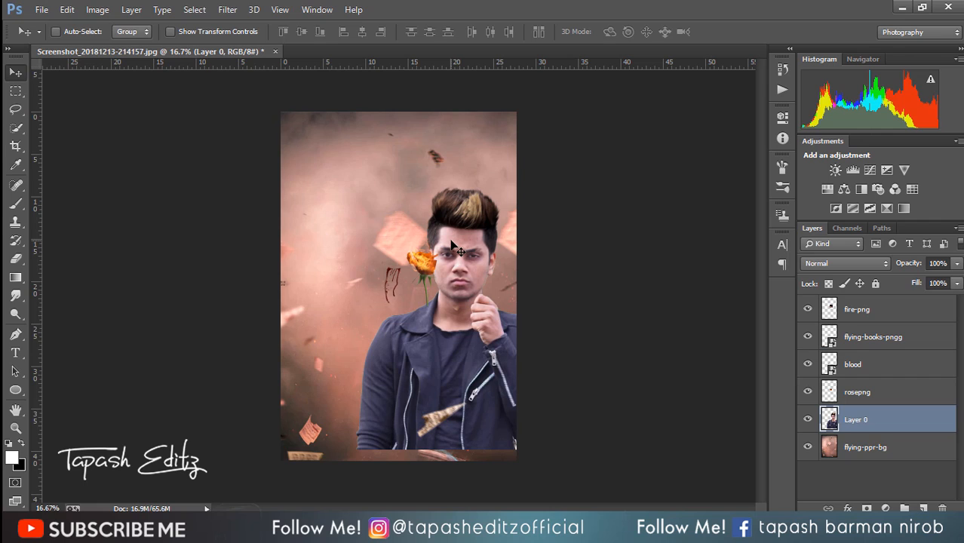
{"action": "key", "text": "ctrl+z"}
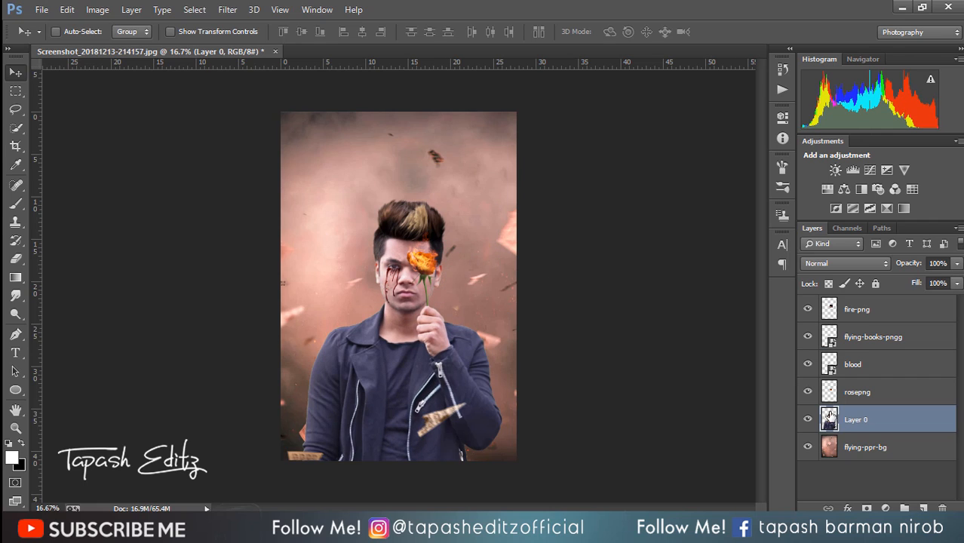
{"action": "left_click", "coordinate": [862, 342]}
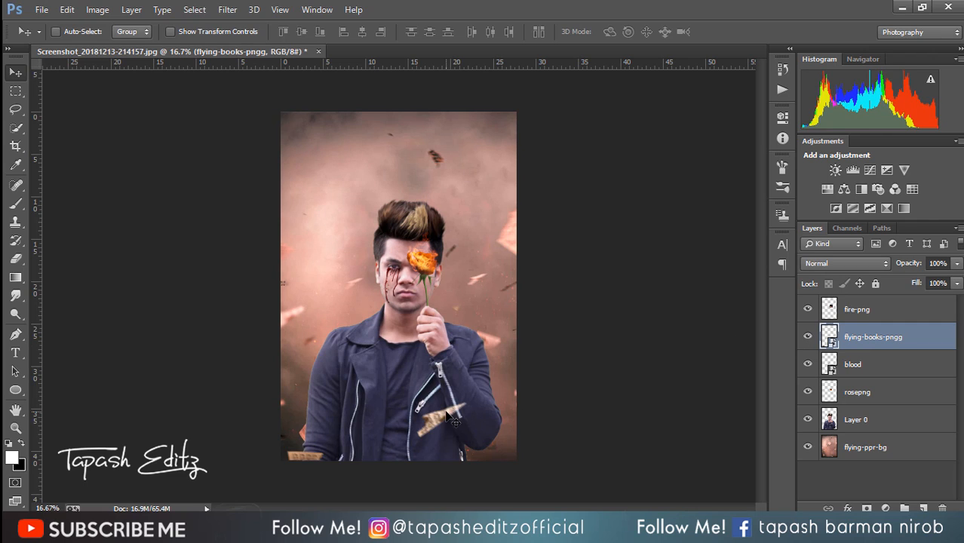
Step: Reposition the flying-books-pngg layer so pieces float above the man's head and one crosses his jacket, and rasterize the layer
{"action": "left_click_drag", "start_coordinate": [453, 420], "coordinate": [383, 414]}
{"action": "right_click", "coordinate": [868, 339]}
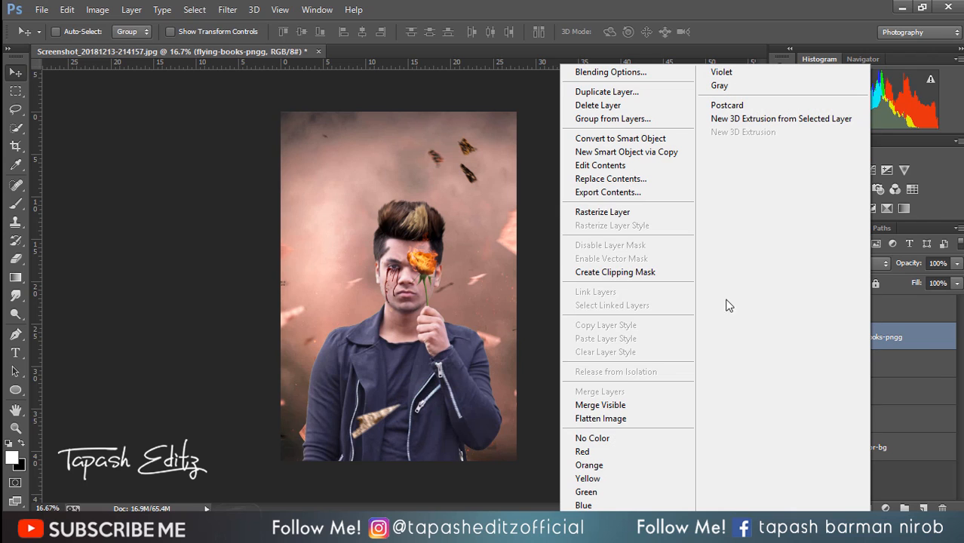
{"action": "left_click", "coordinate": [629, 211]}
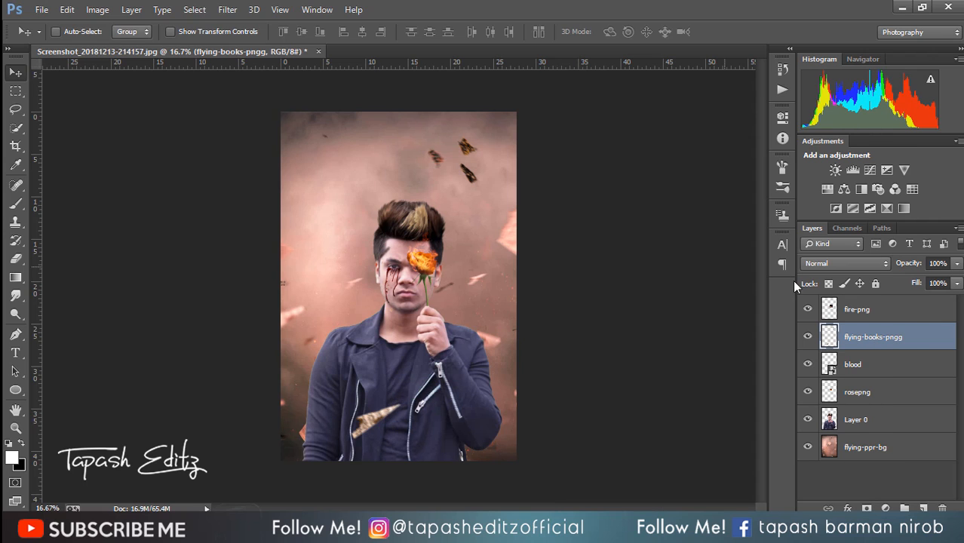
Step: Stamp all visible layers into a new layer above fire-png and open it in the Camera Raw filter
{"action": "left_click", "coordinate": [854, 317]}
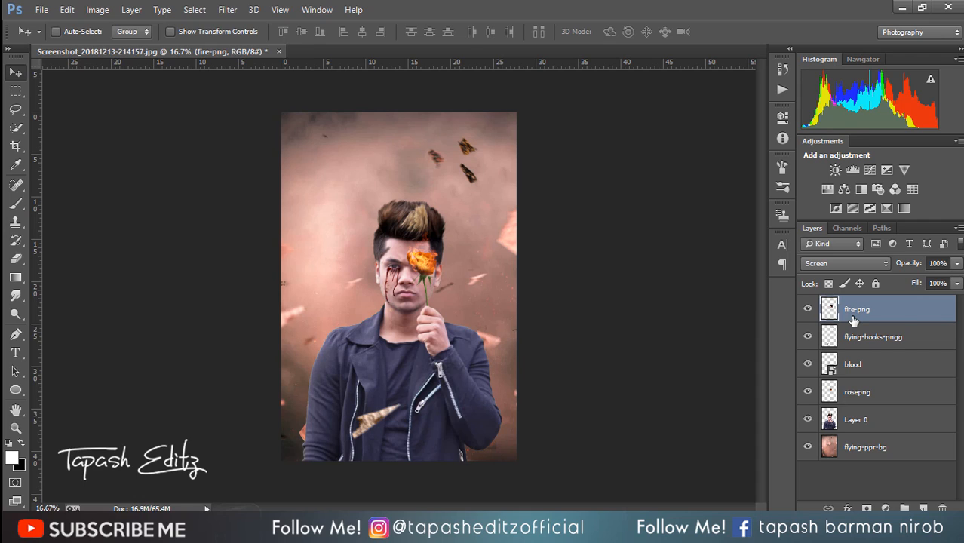
{"action": "key", "text": "ctrl+shift+alt+e"}
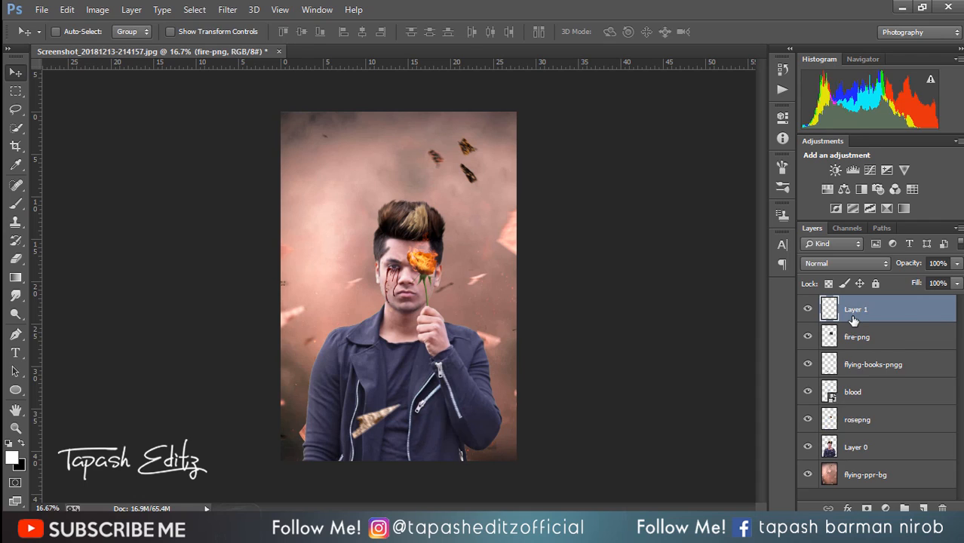
{"action": "left_click", "coordinate": [227, 9]}
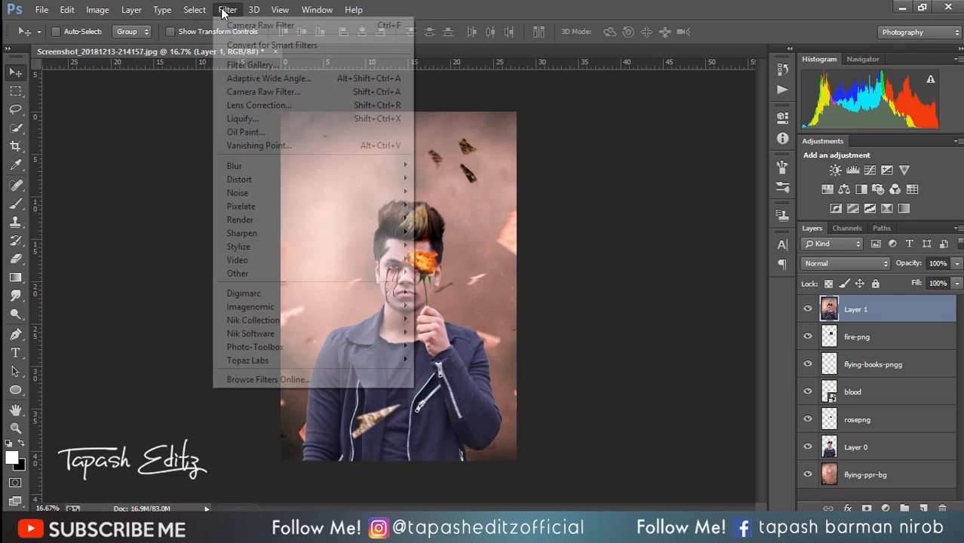
{"action": "left_click", "coordinate": [246, 92]}
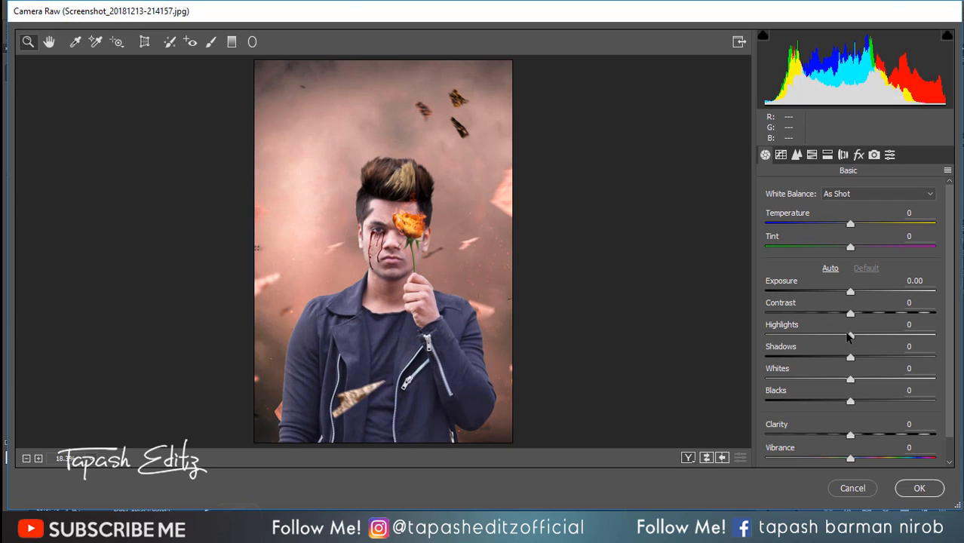
Step: Set Temperature +11, Tint +18, Contrast +30, Whites -5, Blacks -25, Clarity +18, Vibrance -13 and Saturation +14
{"action": "left_click_drag", "start_coordinate": [860, 228], "coordinate": [867, 249]}
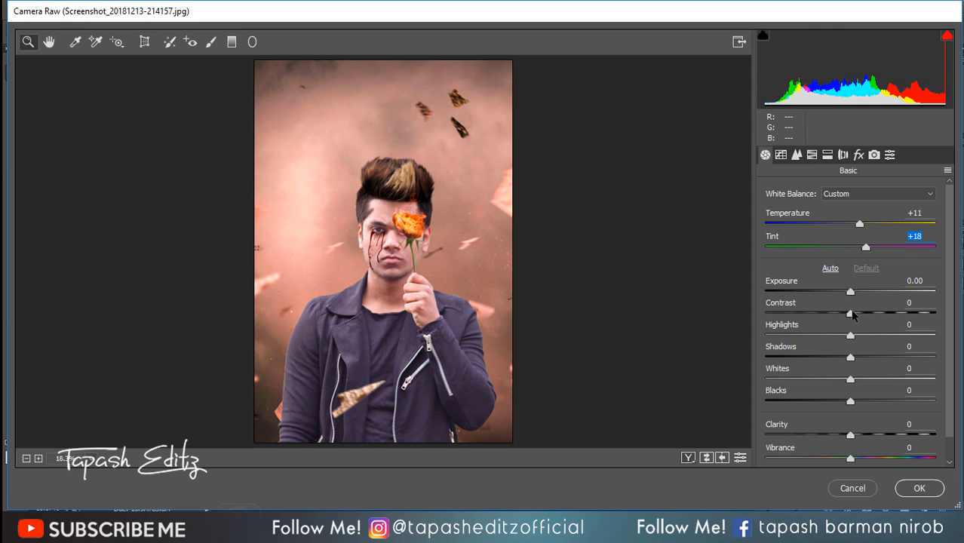
{"action": "left_click_drag", "start_coordinate": [853, 315], "coordinate": [878, 312]}
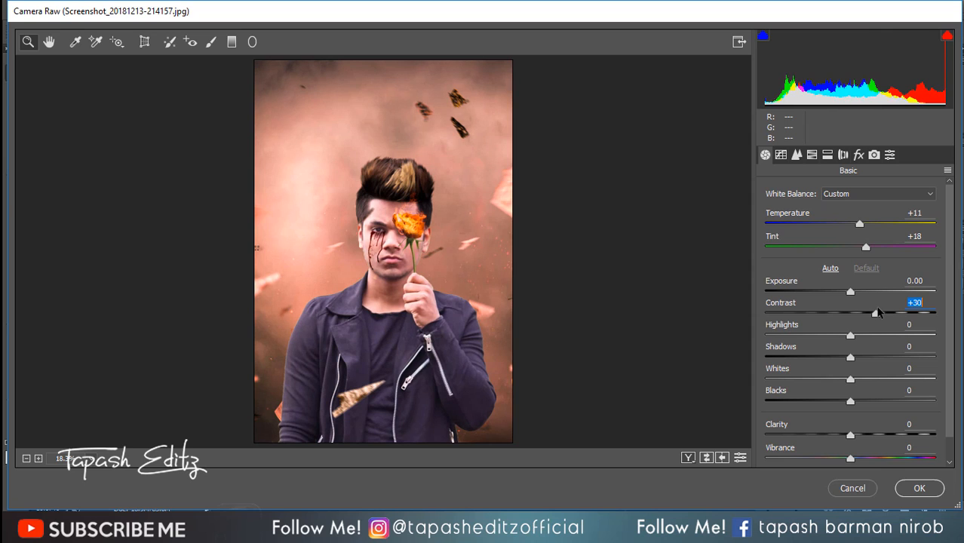
{"action": "left_click_drag", "start_coordinate": [851, 379], "coordinate": [829, 393]}
{"action": "mouse_move", "coordinate": [850, 435]}
{"action": "left_mouse_down"}
{"action": "mouse_move", "coordinate": [867, 436]}
{"action": "mouse_move", "coordinate": [858, 457]}
{"action": "mouse_move", "coordinate": [874, 456]}
{"action": "mouse_move", "coordinate": [843, 434]}
{"action": "left_mouse_up"}
{"action": "scroll", "coordinate": [859, 437], "scroll_direction": "down", "scroll_amount": 1}
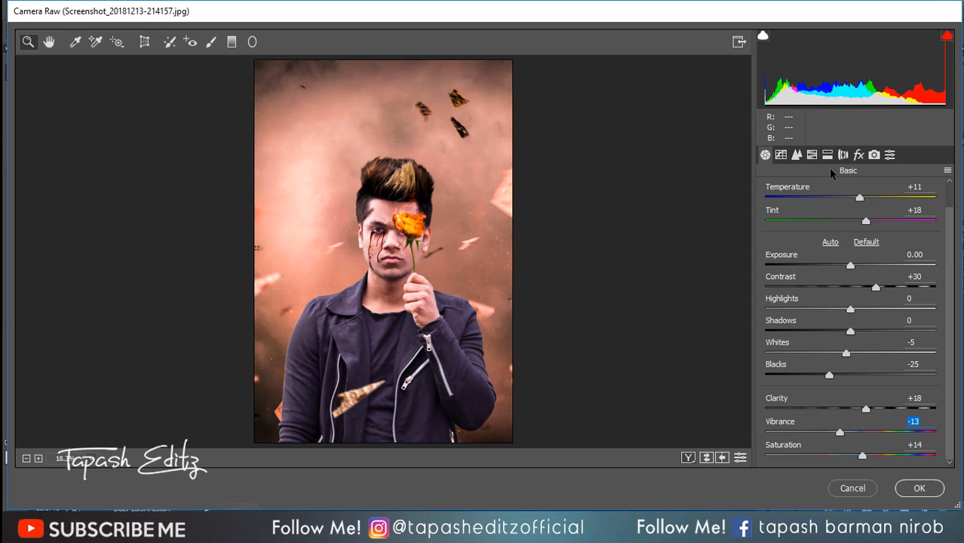
Step: Raise the luminance of the oranges to +39 in the HSL adjustments
{"action": "left_click", "coordinate": [812, 155]}
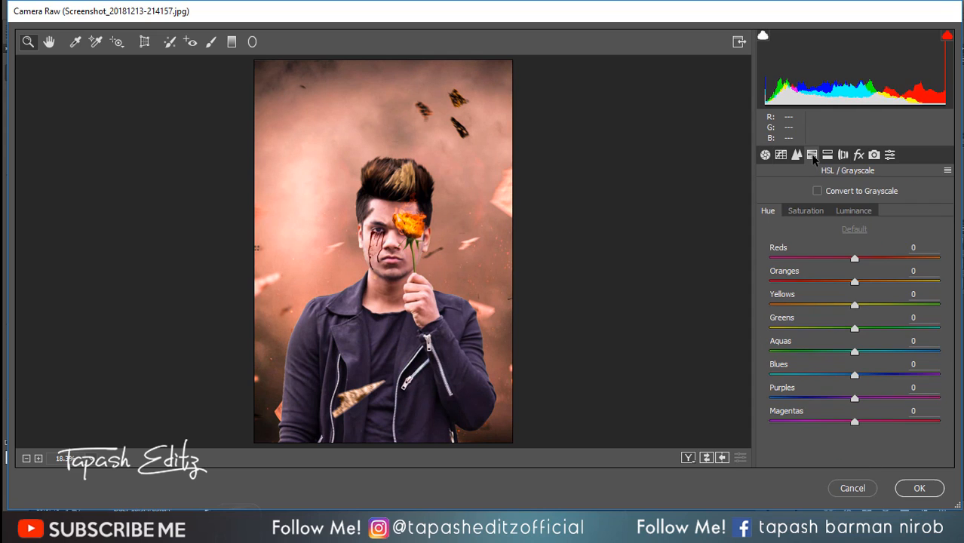
{"action": "left_click", "coordinate": [806, 212]}
{"action": "left_click", "coordinate": [851, 212]}
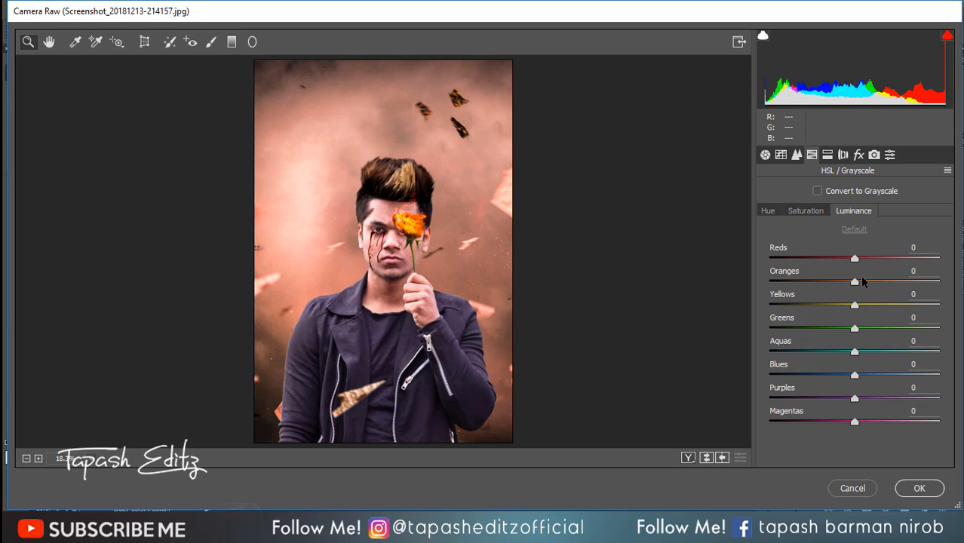
{"action": "left_click_drag", "start_coordinate": [858, 282], "coordinate": [891, 283]}
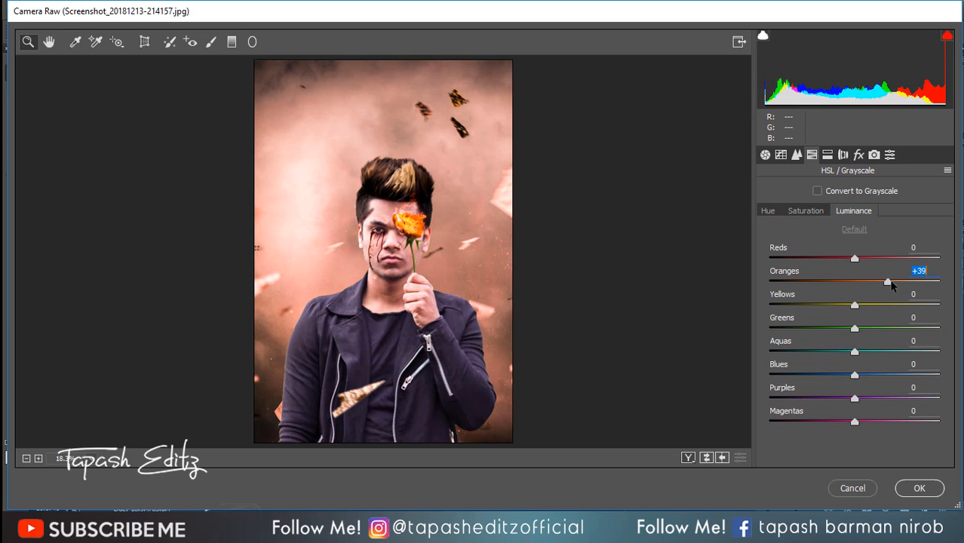
Step: Set the saturation of the blues to -100, strongly lower the aquas and strongly raise the greens
{"action": "left_click", "coordinate": [806, 211]}
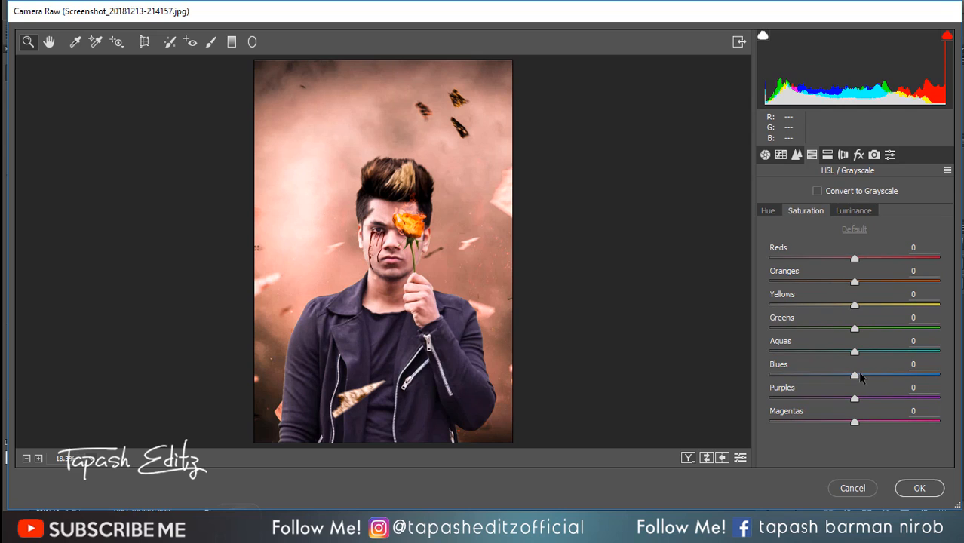
{"action": "left_click_drag", "start_coordinate": [857, 375], "coordinate": [771, 375]}
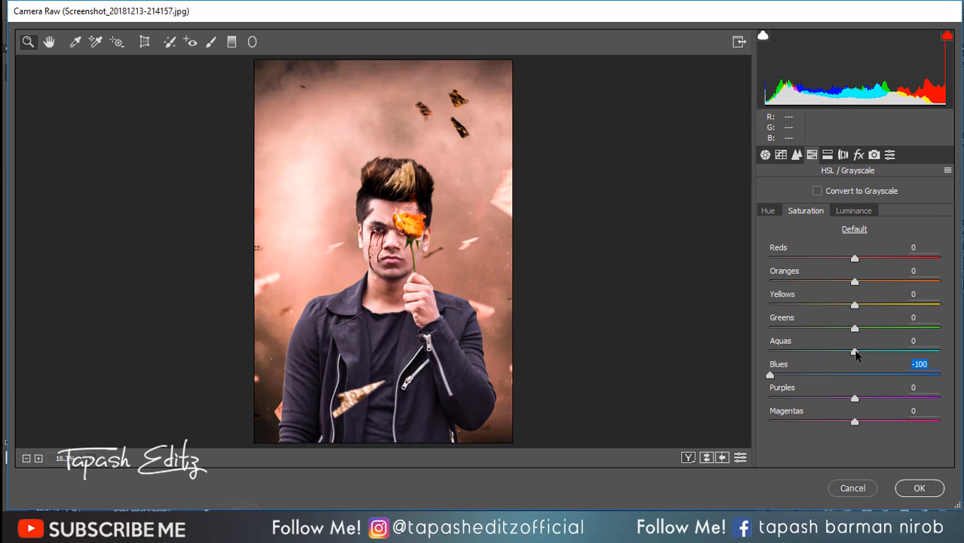
{"action": "left_click_drag", "start_coordinate": [855, 352], "coordinate": [781, 350]}
{"action": "left_click_drag", "start_coordinate": [855, 329], "coordinate": [933, 329]}
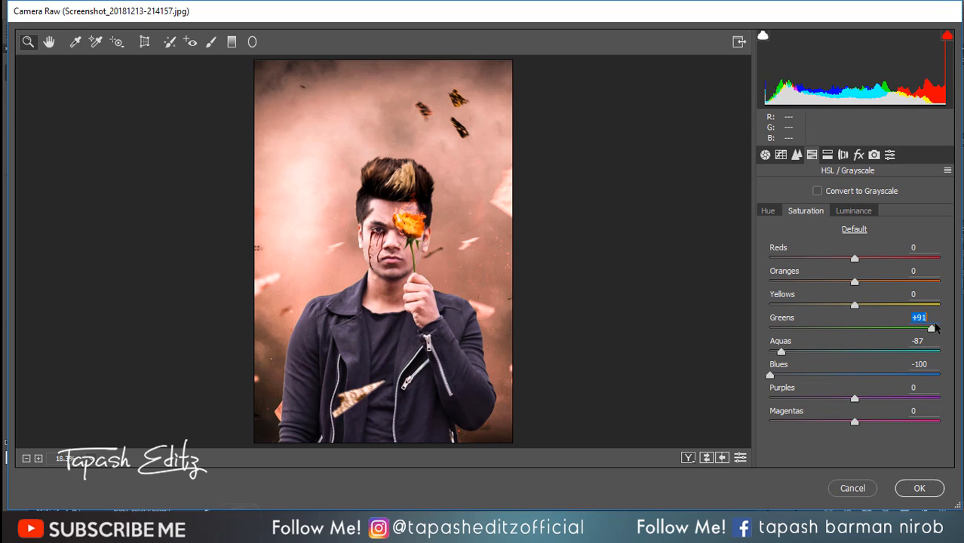
Step: Shift the HSL hues to -19 for blues, +95 for yellows and +21 for oranges
{"action": "left_click", "coordinate": [769, 210]}
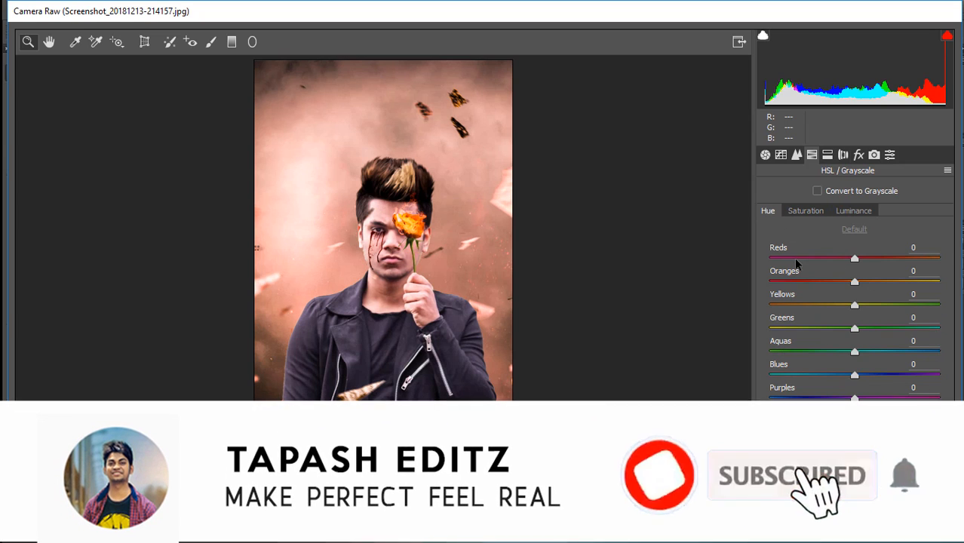
{"action": "left_click", "coordinate": [856, 376]}
{"action": "left_click_drag", "start_coordinate": [856, 376], "coordinate": [838, 375]}
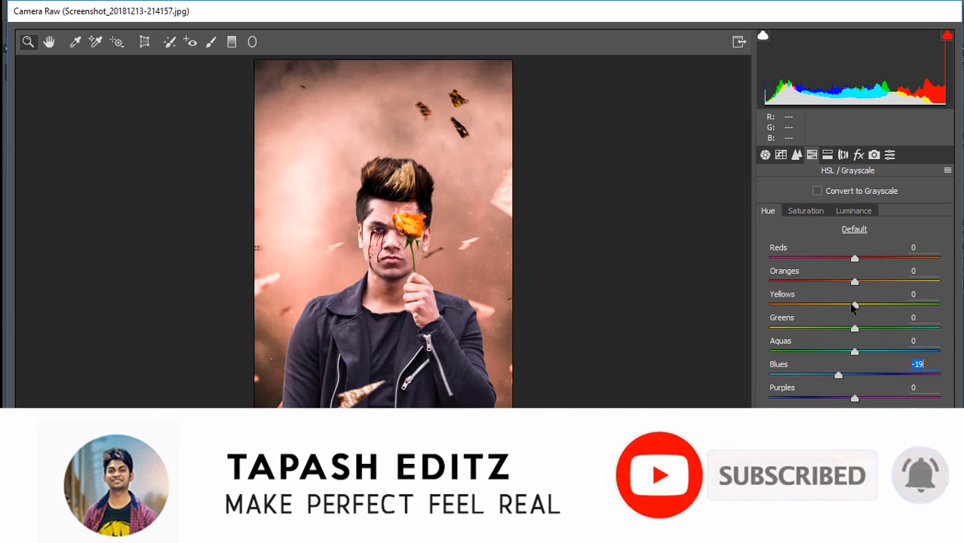
{"action": "left_click_drag", "start_coordinate": [855, 305], "coordinate": [936, 305]}
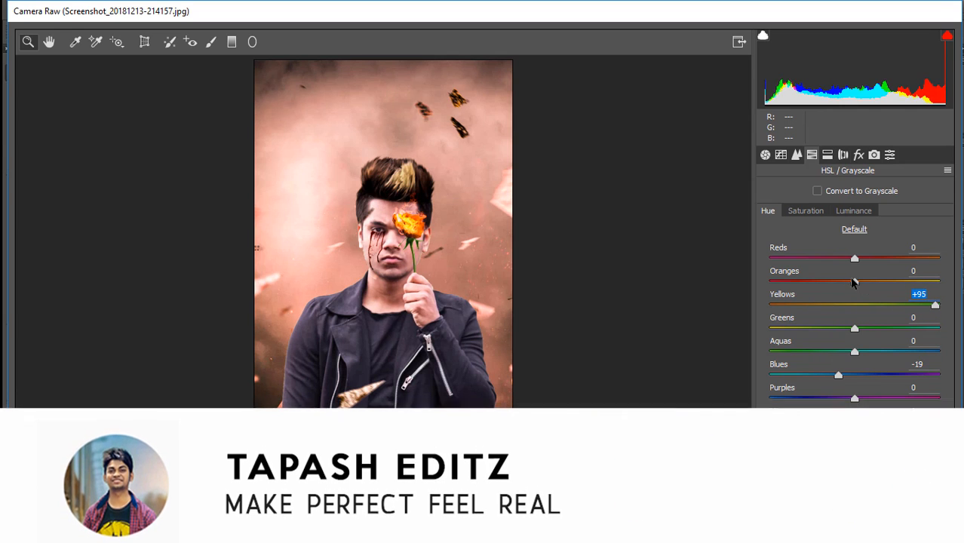
{"action": "mouse_move", "coordinate": [855, 282]}
{"action": "left_mouse_down"}
{"action": "mouse_move", "coordinate": [820, 282]}
{"action": "mouse_move", "coordinate": [896, 282]}
{"action": "mouse_move", "coordinate": [871, 283]}
{"action": "left_mouse_up"}
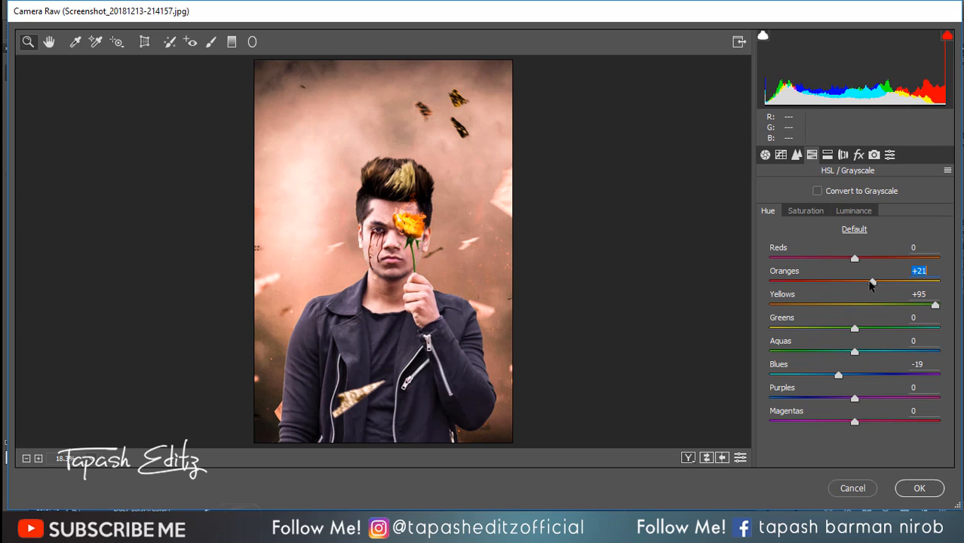
Step: Set the post-crop vignetting amount to -25, split-tone the highlights with hue 45 and saturation 10, and apply the filter
{"action": "left_click", "coordinate": [860, 156]}
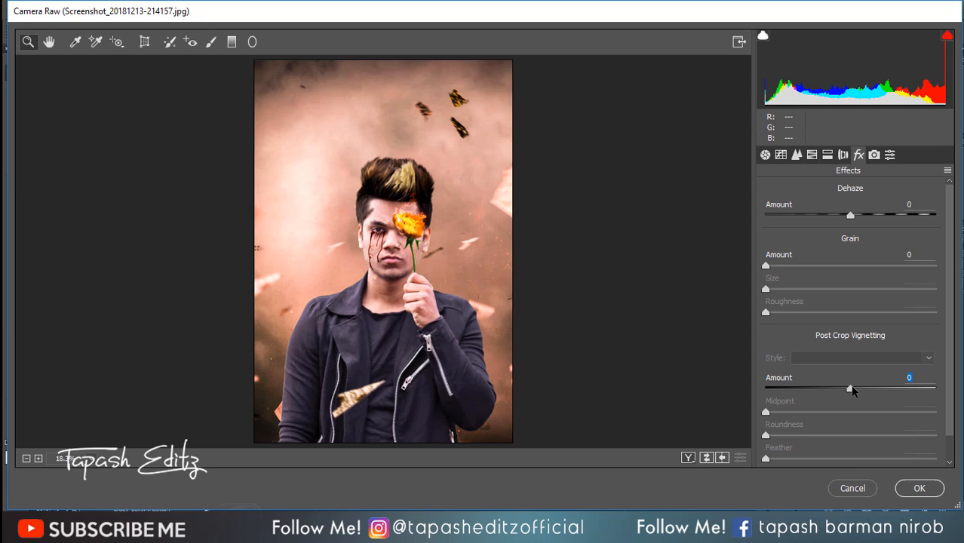
{"action": "left_click_drag", "start_coordinate": [852, 389], "coordinate": [831, 386]}
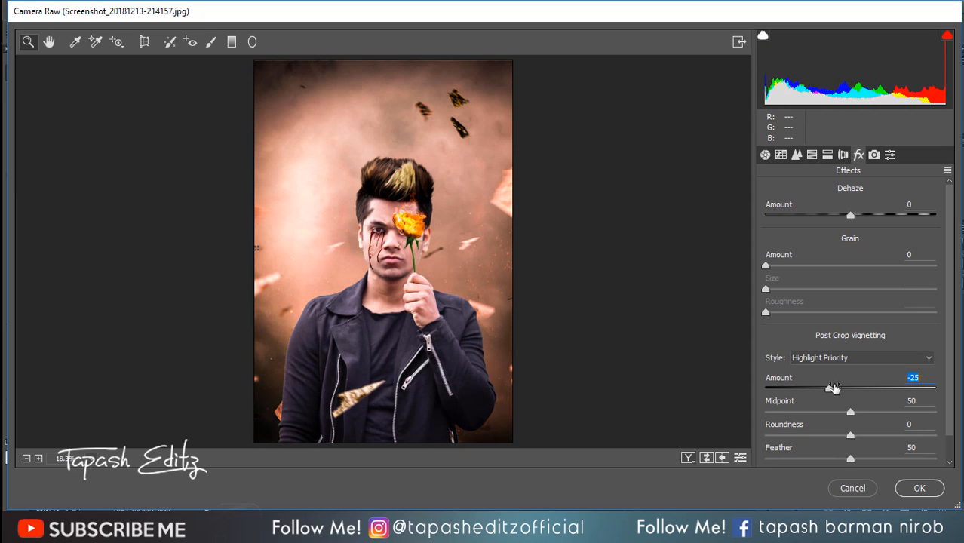
{"action": "left_click", "coordinate": [843, 155]}
{"action": "left_click", "coordinate": [828, 155]}
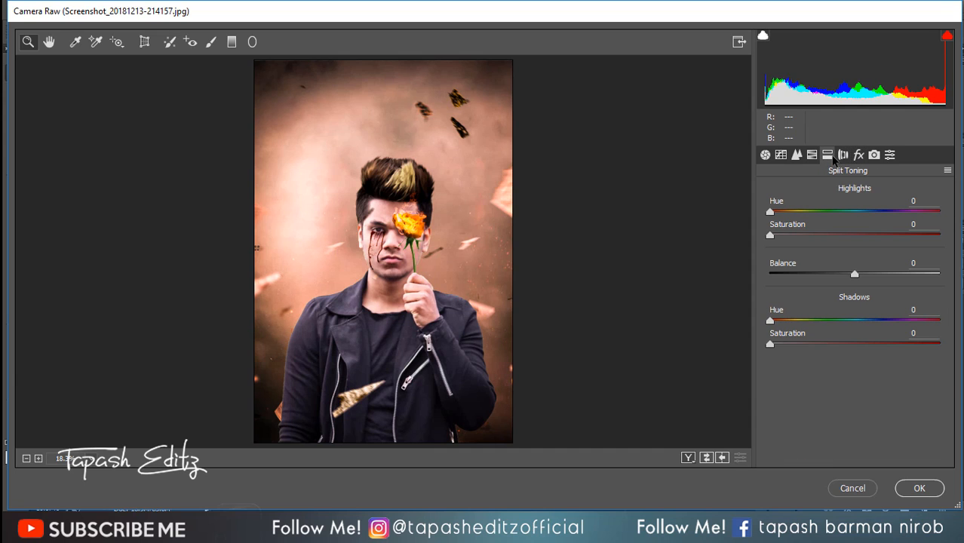
{"action": "left_click_drag", "start_coordinate": [775, 213], "coordinate": [792, 234]}
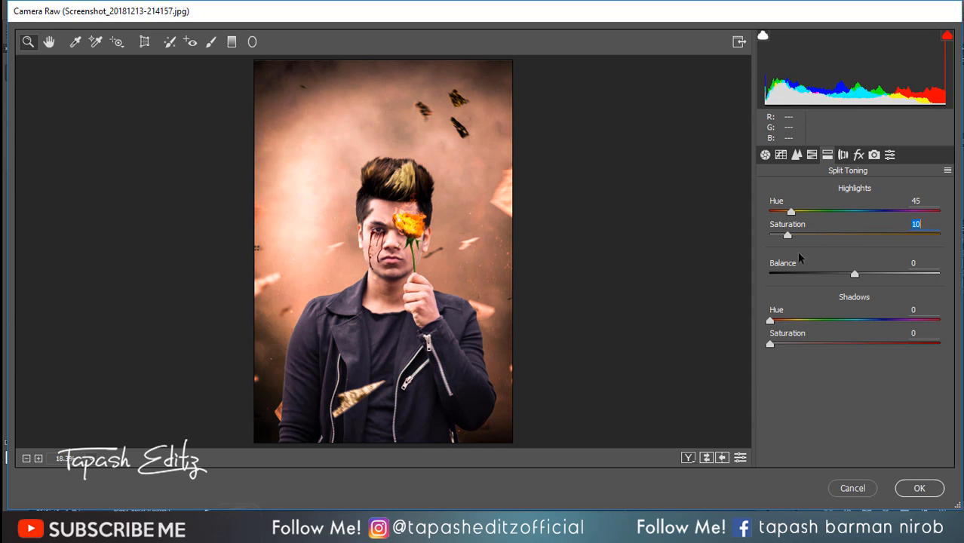
{"action": "left_click", "coordinate": [913, 487]}
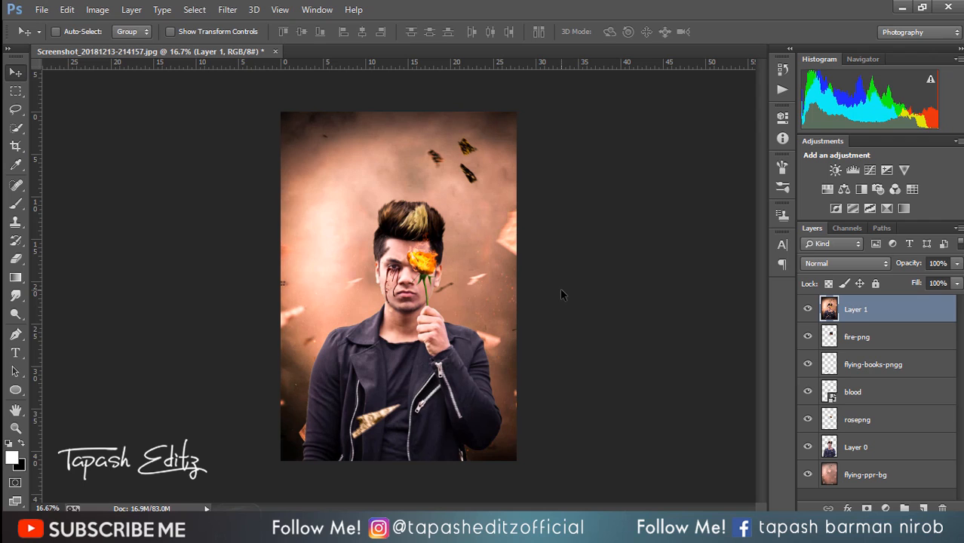
Step: Add a Selective Color adjustment for the Blacks with black at -5 and slight cyan and magenta changes, and flatten the image
{"action": "left_click", "coordinate": [883, 211]}
{"action": "left_click", "coordinate": [702, 171]}
{"action": "left_click", "coordinate": [694, 278]}
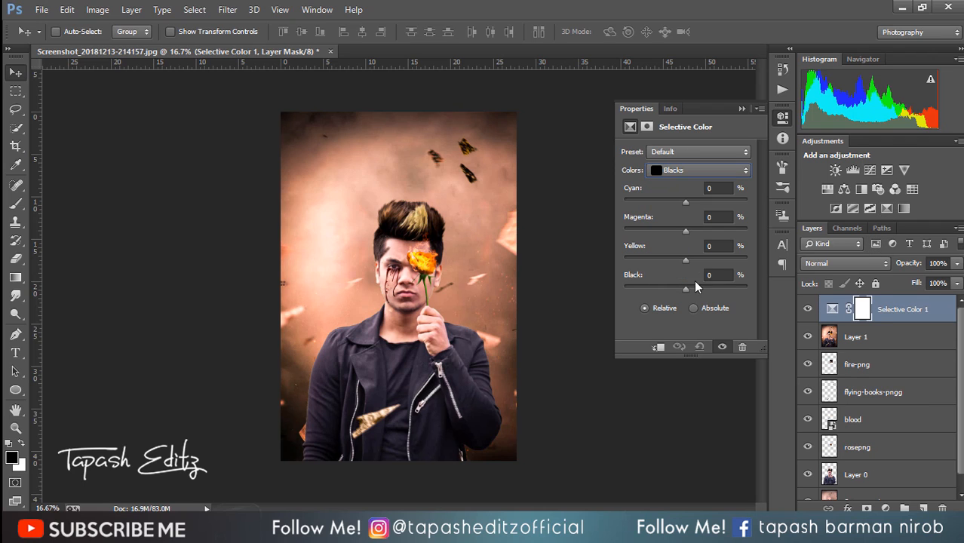
{"action": "left_click_drag", "start_coordinate": [689, 288], "coordinate": [683, 281]}
{"action": "left_click_drag", "start_coordinate": [685, 200], "coordinate": [680, 195]}
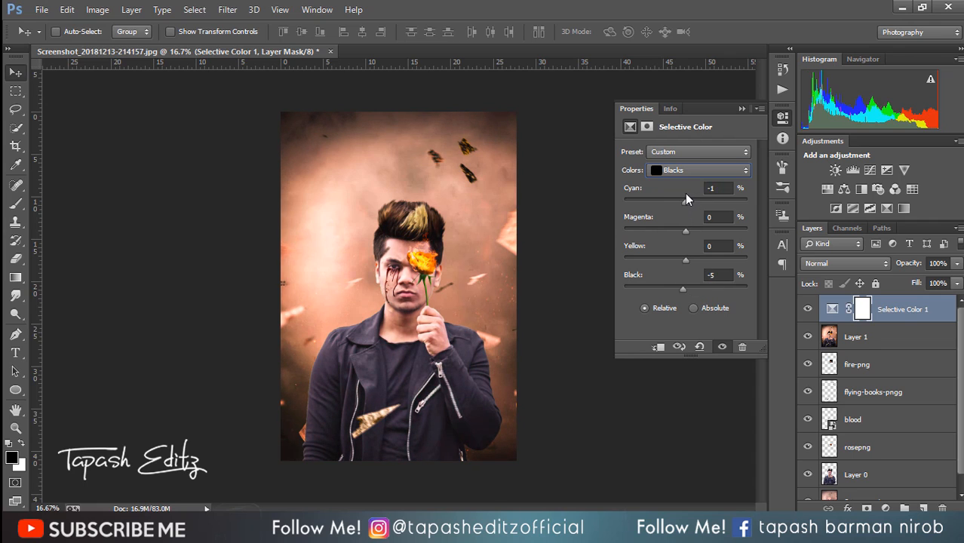
{"action": "left_click_drag", "start_coordinate": [688, 232], "coordinate": [689, 230]}
{"action": "left_click", "coordinate": [782, 117]}
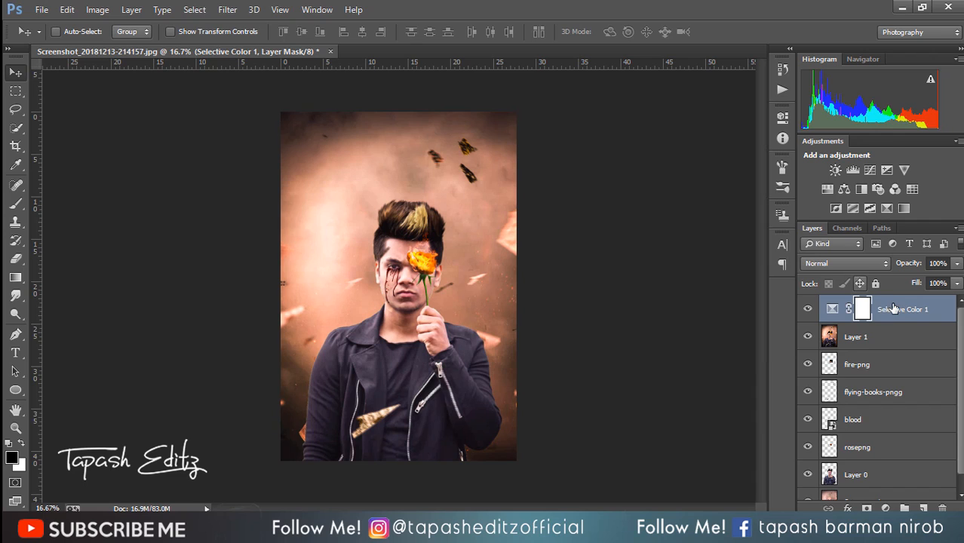
{"action": "right_click", "coordinate": [894, 308]}
{"action": "left_click", "coordinate": [655, 429]}
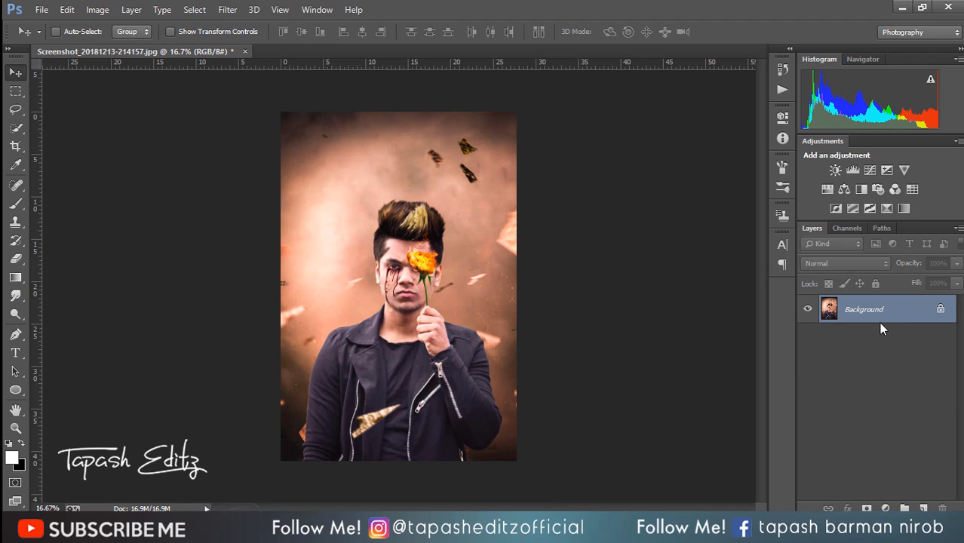
Step: Place the blood image from the rose folder over the man's mouth and chin at about 71%, and merge it into the Background
{"action": "left_click", "coordinate": [42, 9]}
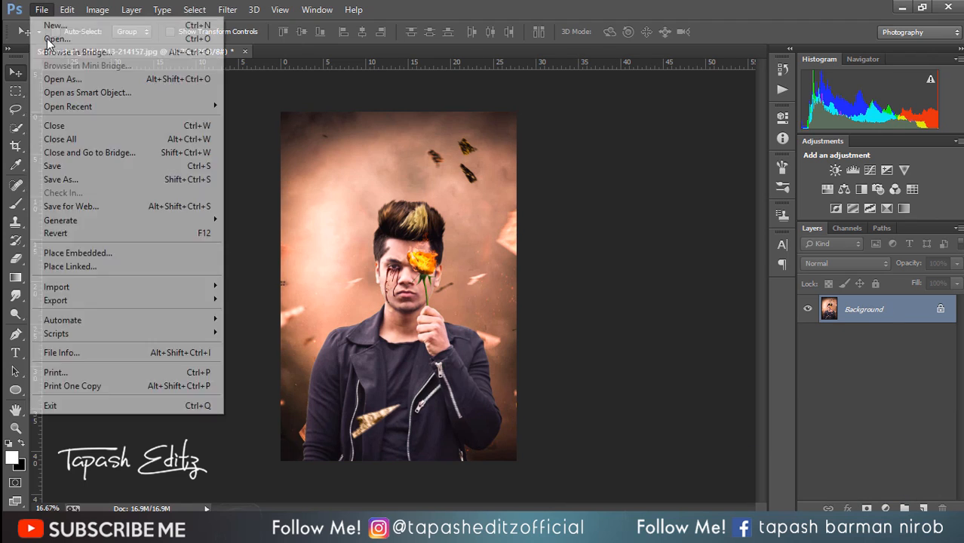
{"action": "left_click", "coordinate": [83, 253]}
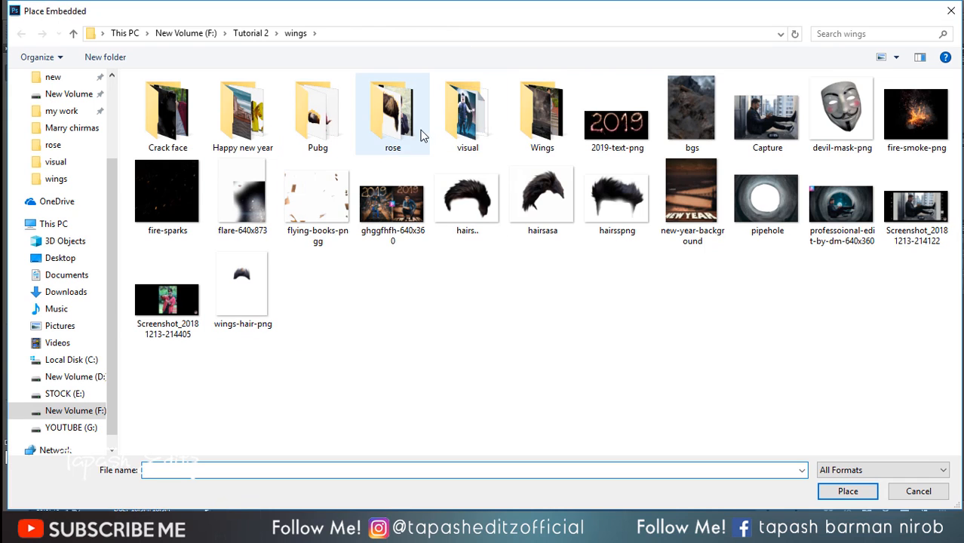
{"action": "double_click", "coordinate": [391, 113]}
{"action": "double_click", "coordinate": [242, 106]}
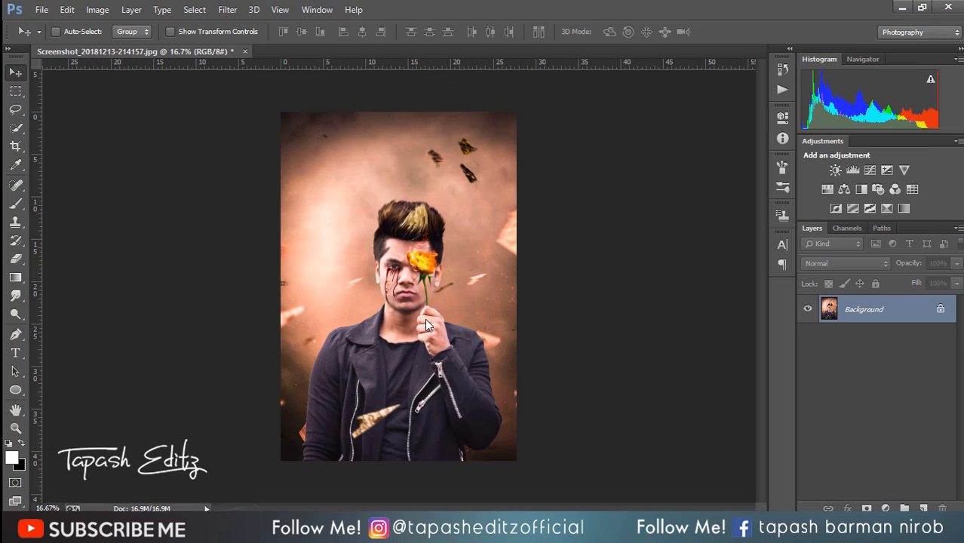
{"action": "left_click_drag", "start_coordinate": [414, 276], "coordinate": [413, 323]}
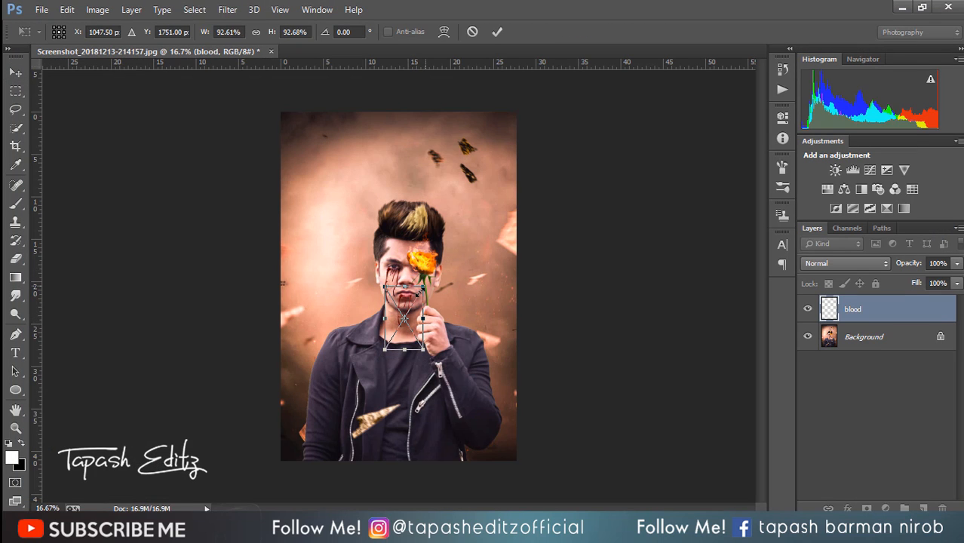
{"action": "left_click_drag", "start_coordinate": [427, 284], "coordinate": [411, 298]}
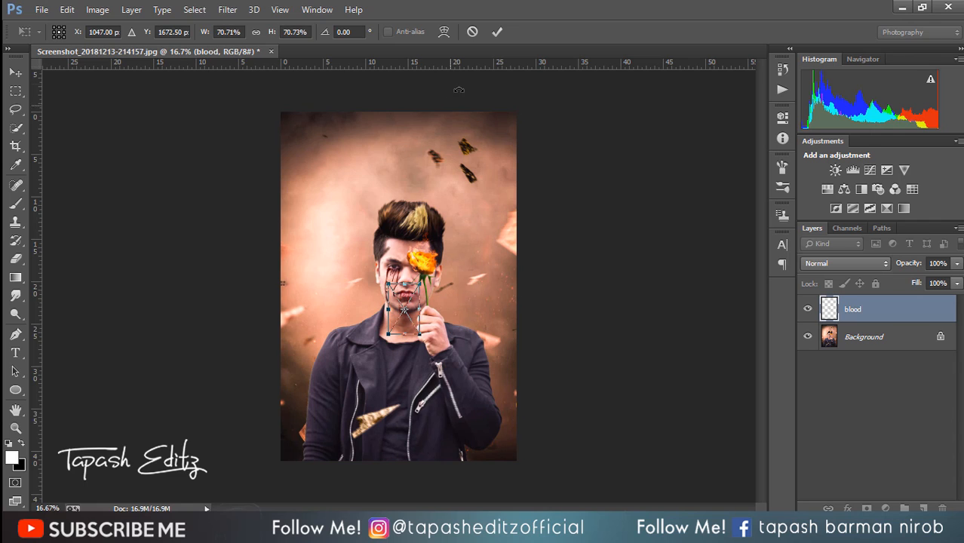
{"action": "left_click", "coordinate": [496, 32]}
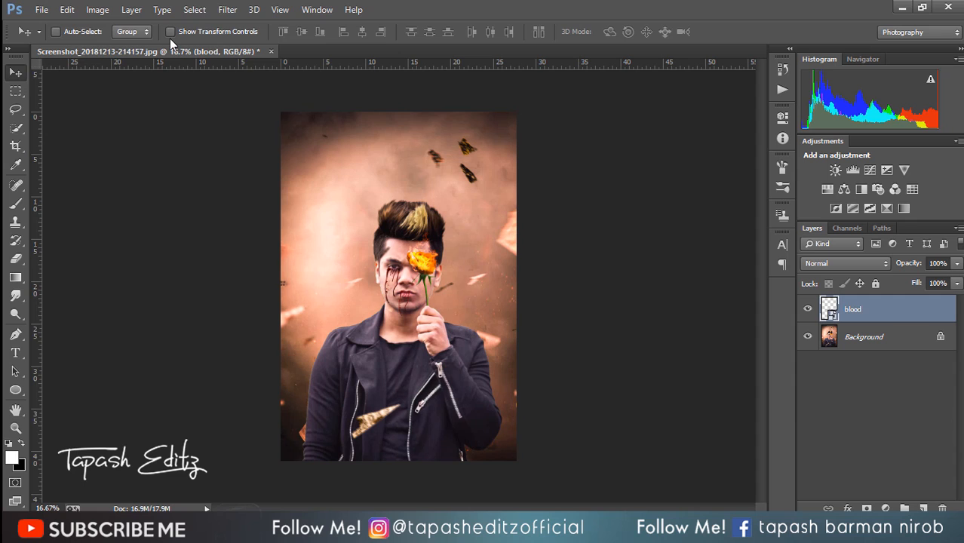
{"action": "right_click", "coordinate": [866, 318]}
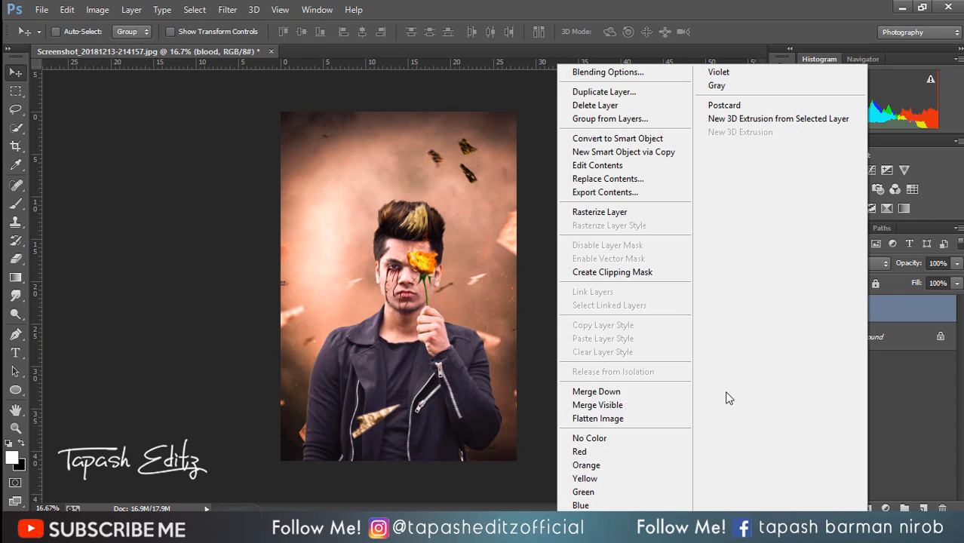
{"action": "left_click", "coordinate": [649, 391]}
Step: Duplicate the Background layer and apply a High Pass filter with a 3.0-pixel radius to the copy
{"action": "left_click_drag", "start_coordinate": [868, 317], "coordinate": [923, 509]}
{"action": "left_click", "coordinate": [227, 9]}
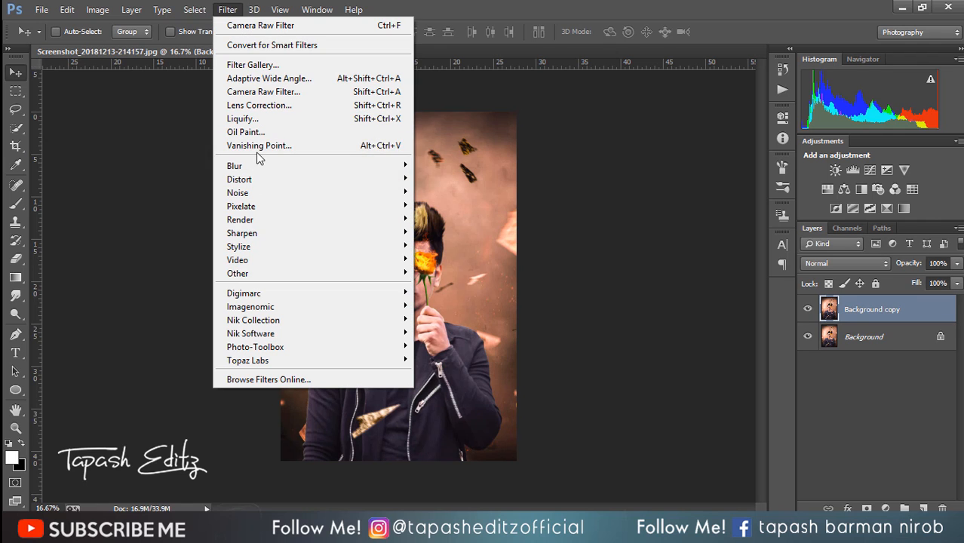
{"action": "mouse_move", "coordinate": [272, 274]}
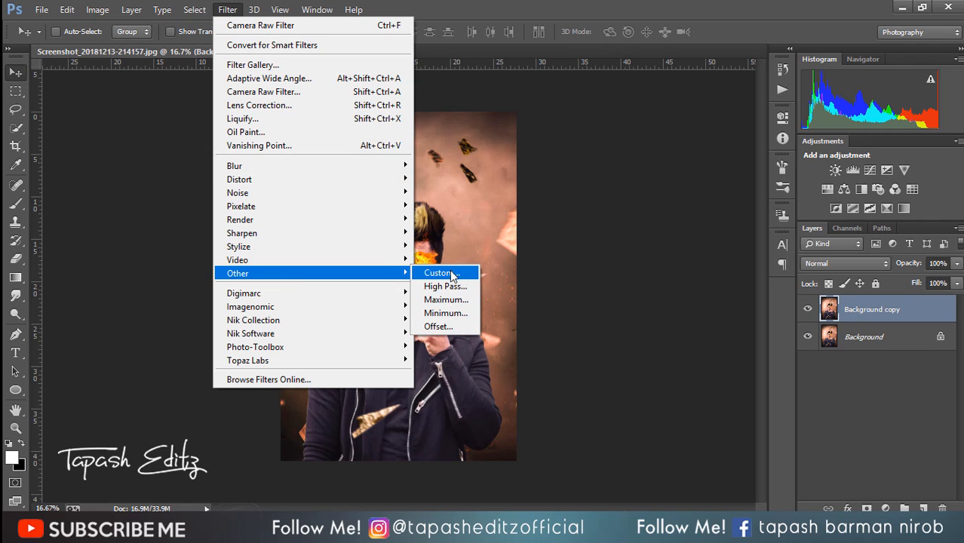
{"action": "left_click", "coordinate": [451, 286]}
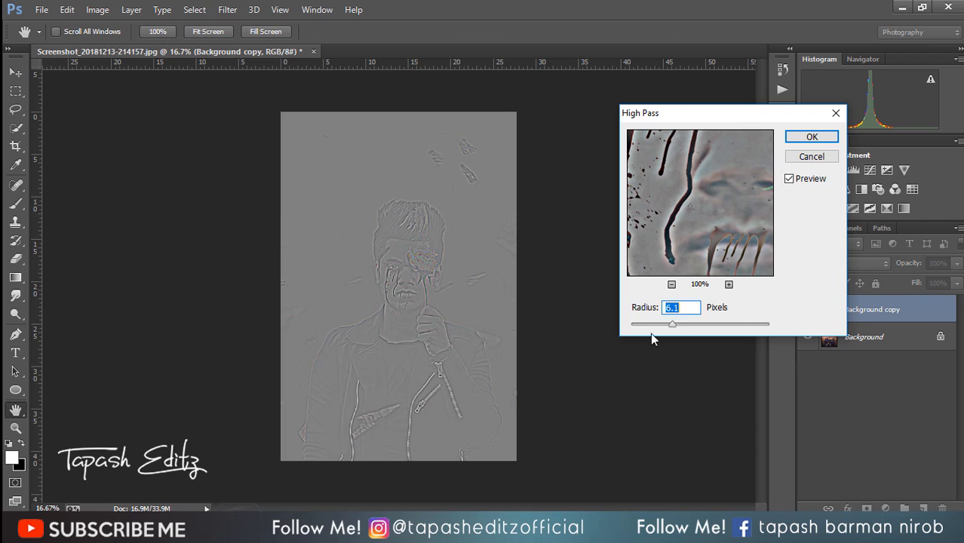
{"action": "left_click", "coordinate": [659, 325]}
{"action": "left_click", "coordinate": [812, 138]}
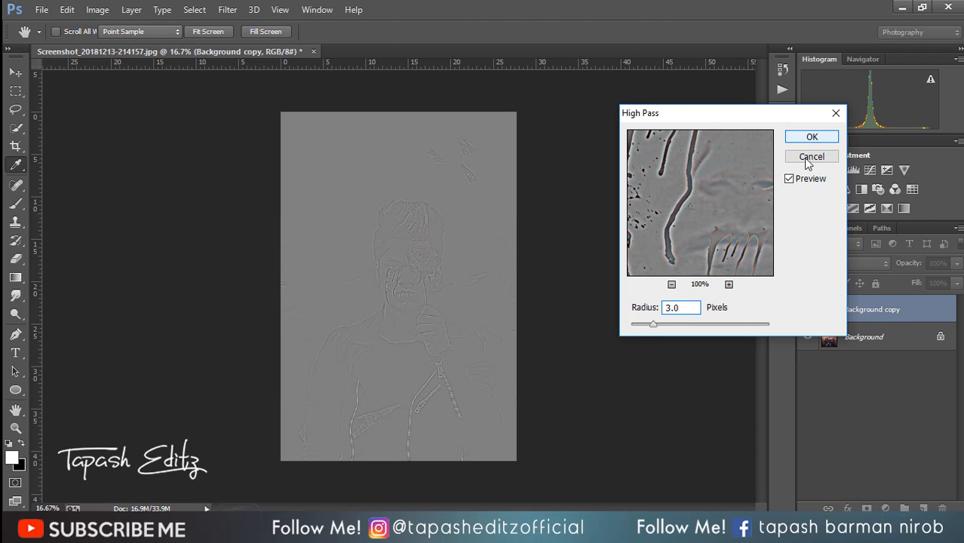
Step: Set the Background copy's blend mode to Overlay and merge it into the Background
{"action": "left_click", "coordinate": [834, 264]}
{"action": "left_click", "coordinate": [830, 181]}
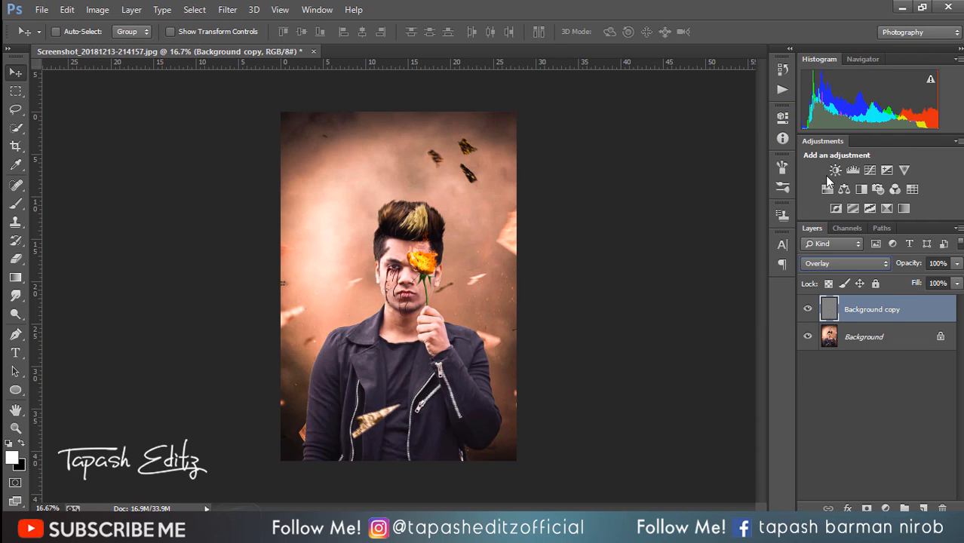
{"action": "right_click", "coordinate": [879, 310]}
{"action": "left_click", "coordinate": [672, 408]}
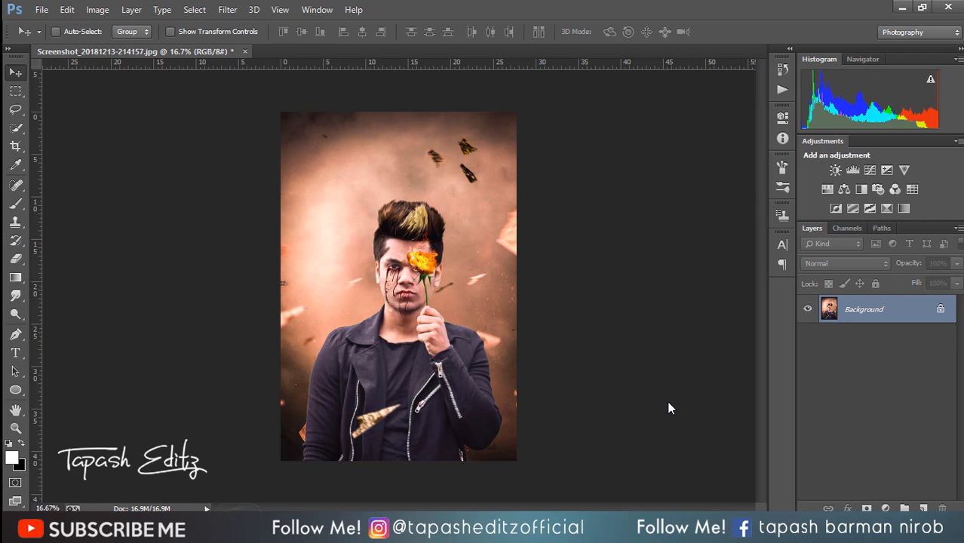